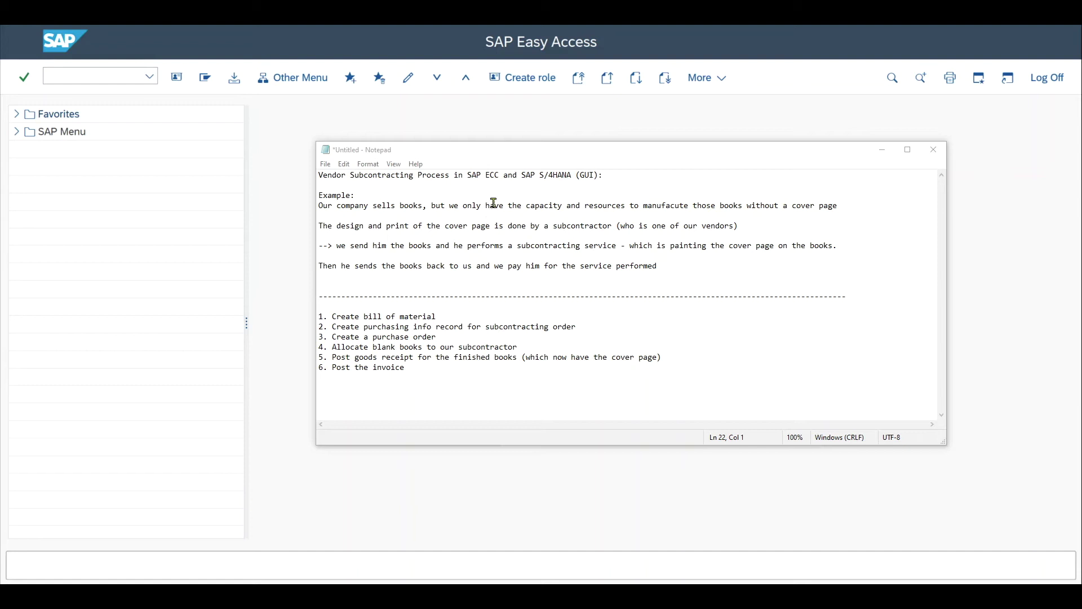
Review the subcontracting example and the six process steps in the Notepad outline, from creating the bill of material to posting the invoice.
{"action": "left_click_drag", "start_coordinate": [381, 176], "coordinate": [601, 176]}
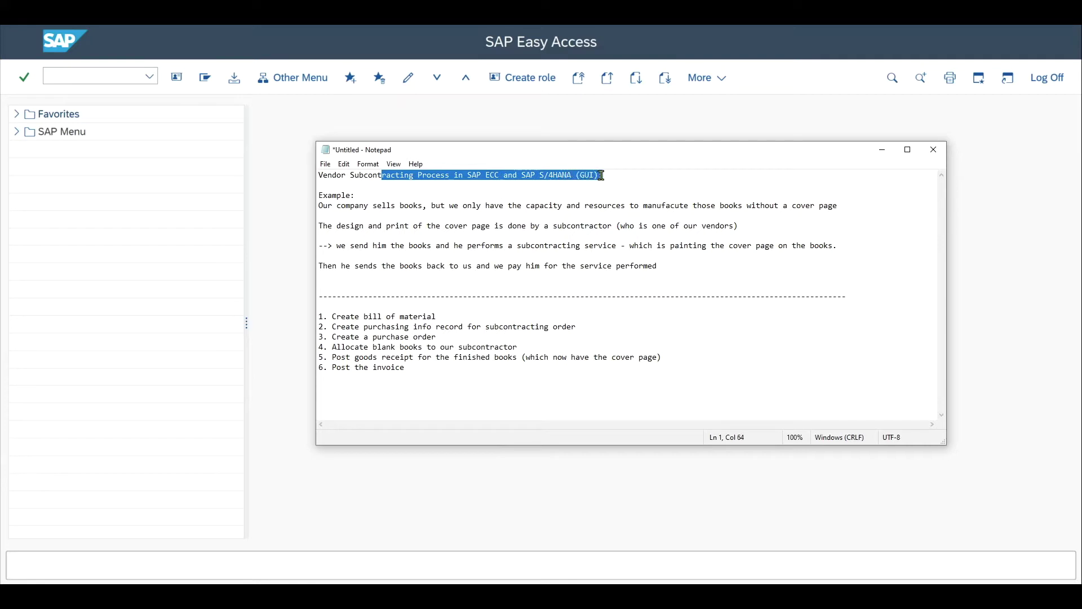
{"action": "left_click", "coordinate": [517, 204]}
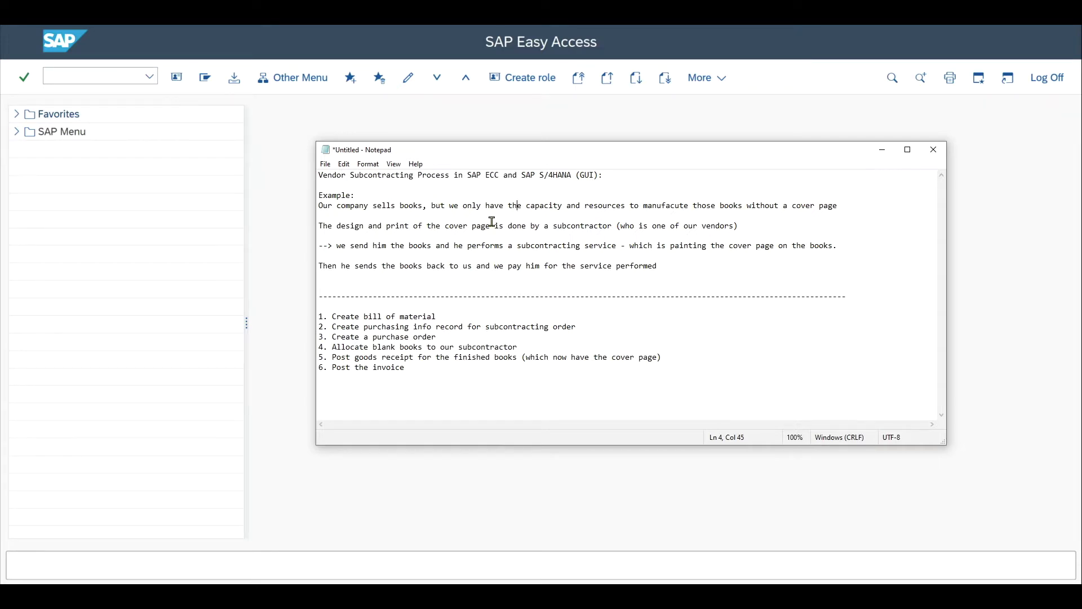
{"action": "key", "text": "Down"}
{"action": "left_click_drag", "start_coordinate": [442, 316], "coordinate": [332, 317]}
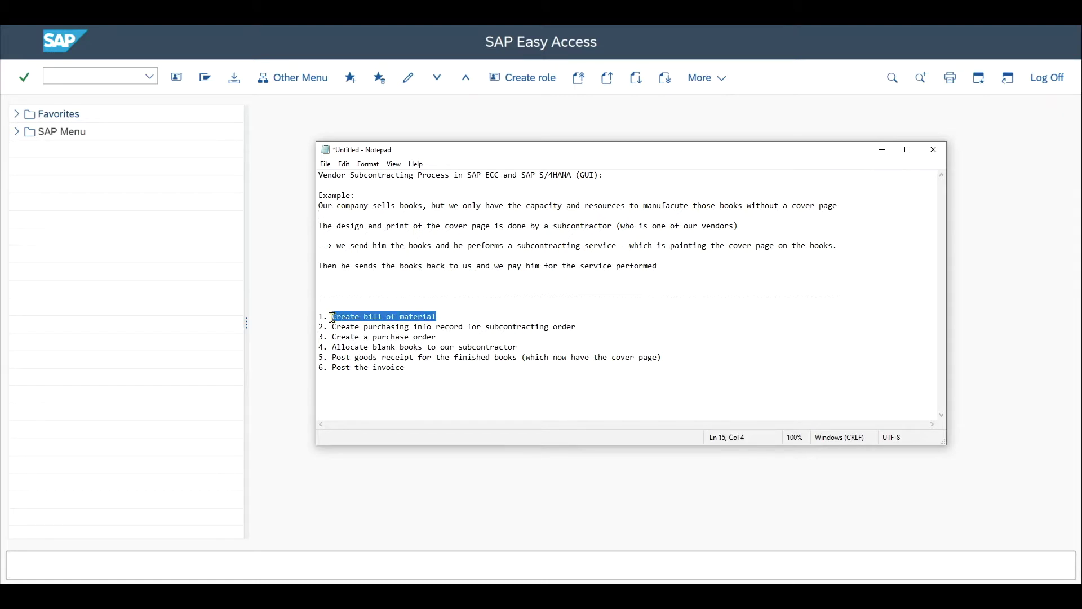
{"action": "left_click", "coordinate": [443, 316]}
{"action": "left_click_drag", "start_coordinate": [438, 316], "coordinate": [335, 320]}
{"action": "left_click", "coordinate": [452, 317]}
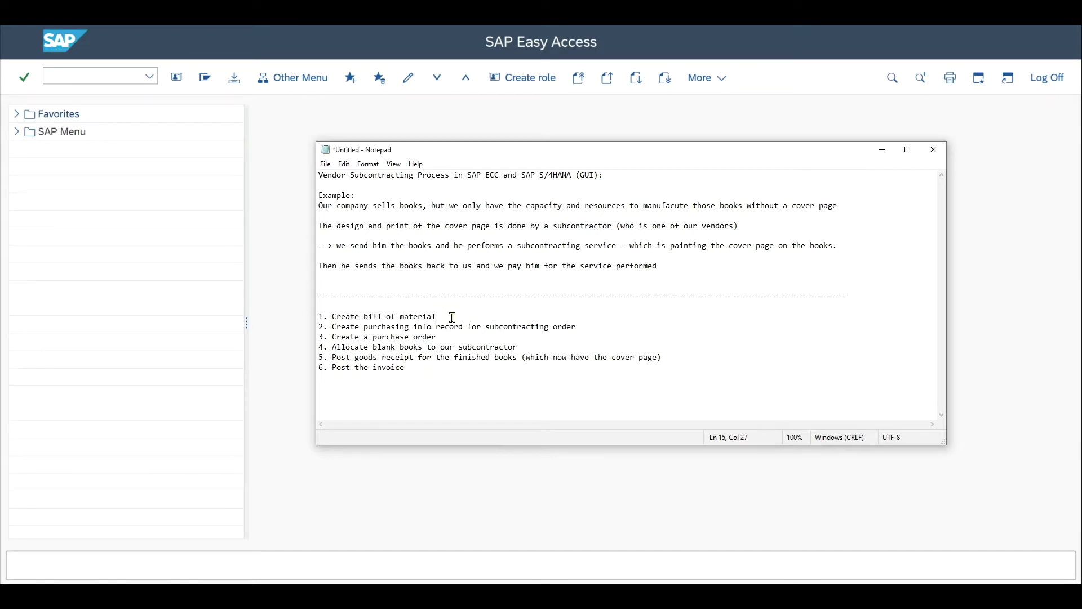
{"action": "left_click_drag", "start_coordinate": [332, 327], "coordinate": [582, 327]}
{"action": "left_click", "coordinate": [581, 328]}
{"action": "left_click_drag", "start_coordinate": [436, 337], "coordinate": [333, 338]}
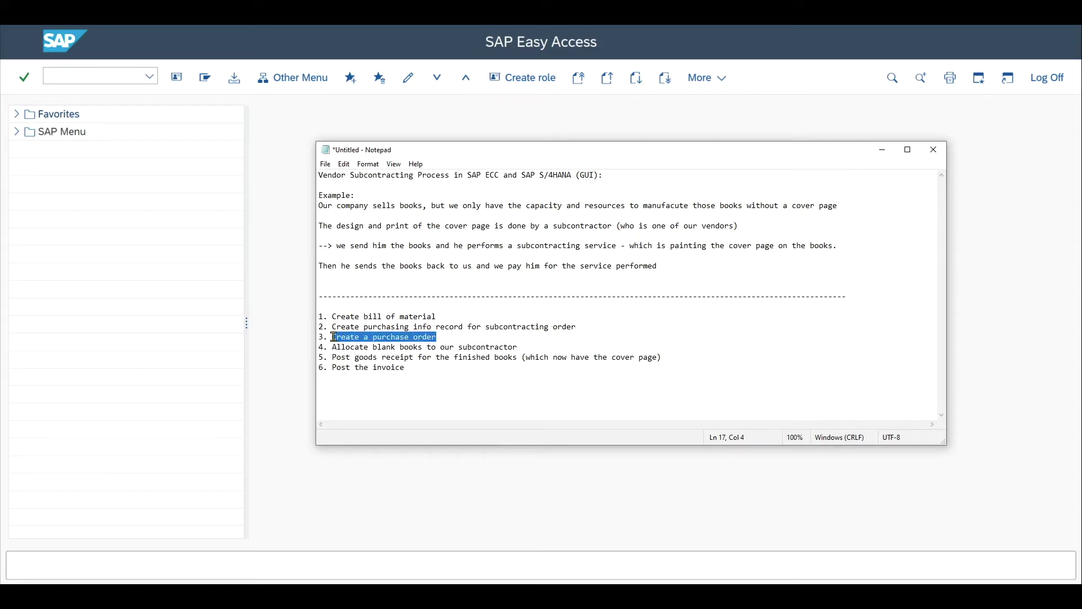
{"action": "left_click", "coordinate": [443, 337]}
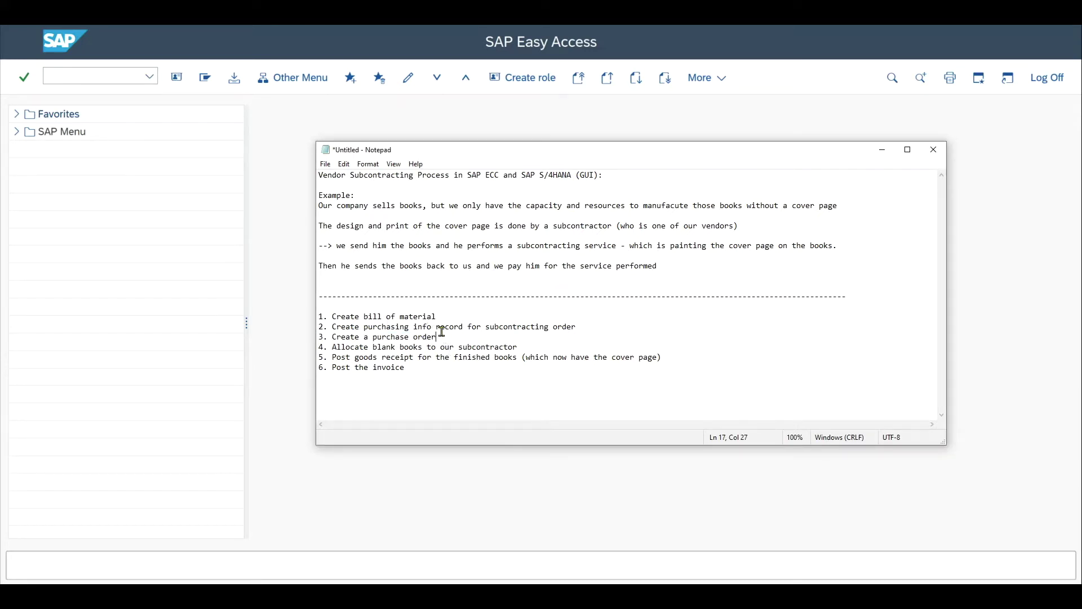
{"action": "left_click_drag", "start_coordinate": [334, 347], "coordinate": [516, 345]}
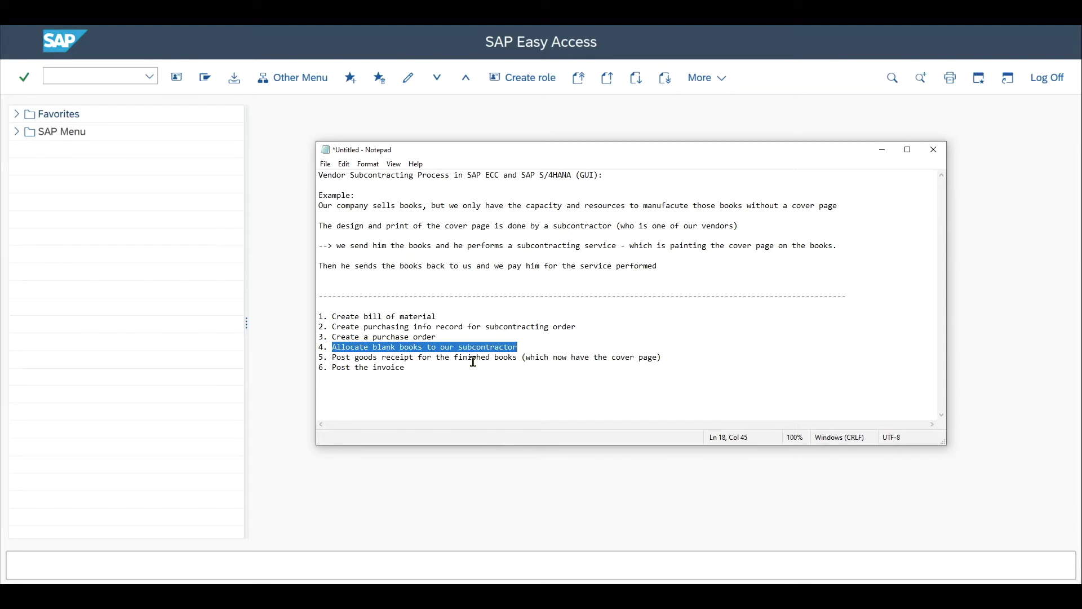
{"action": "left_click_drag", "start_coordinate": [333, 357], "coordinate": [515, 358]}
{"action": "left_click", "coordinate": [371, 356]}
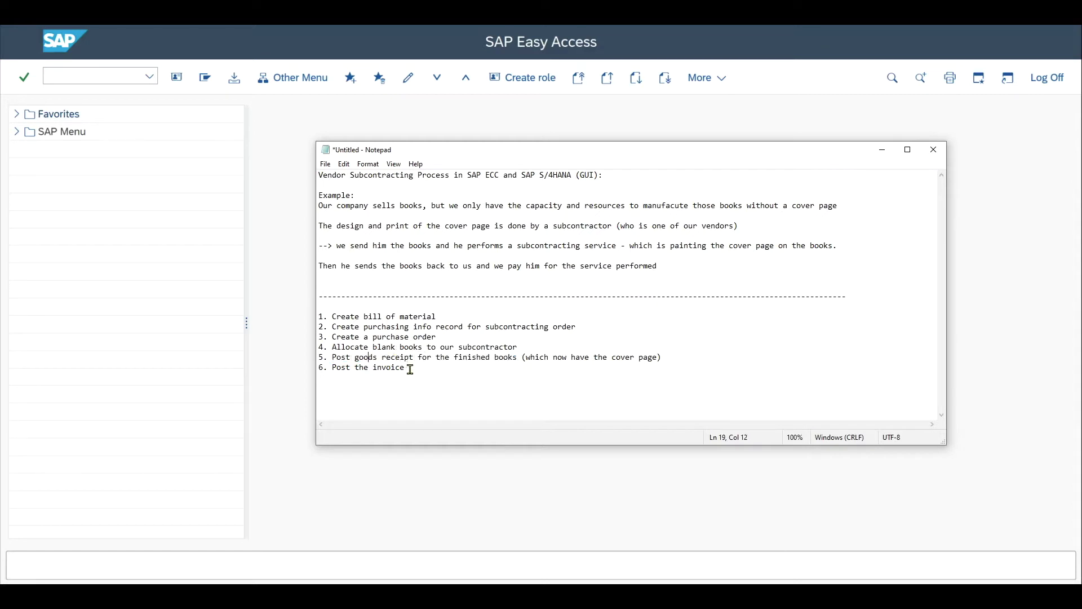
{"action": "left_click_drag", "start_coordinate": [410, 369], "coordinate": [371, 370]}
Switch from the notes to SAP and open transaction CS01 for creating a material BOM.
{"action": "left_click", "coordinate": [436, 315]}
{"action": "left_click", "coordinate": [85, 77]}
{"action": "type", "text": "CS01"}
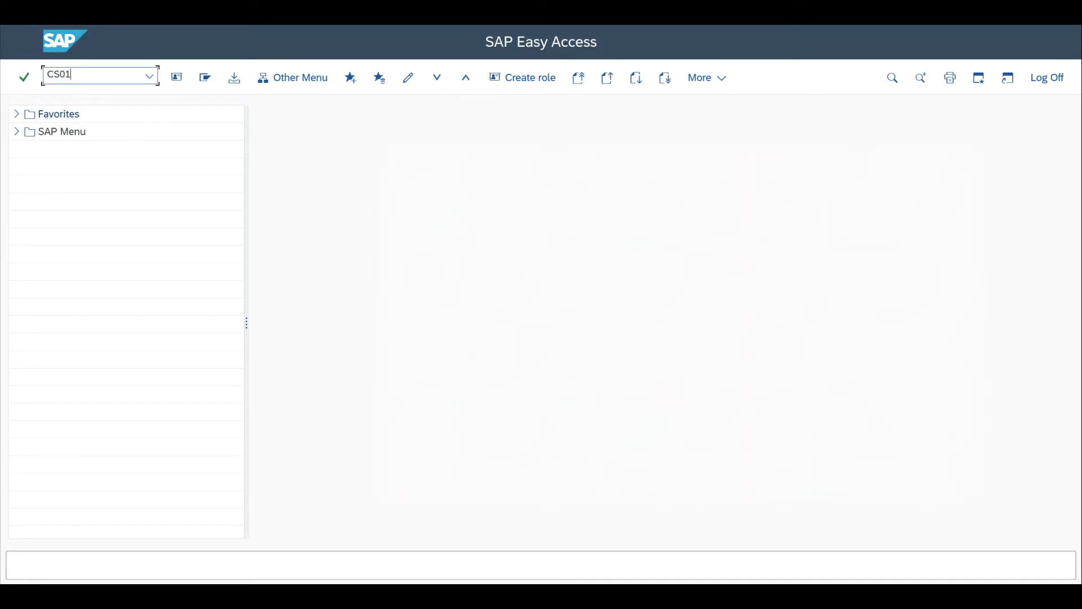
{"action": "key", "text": "Return"}
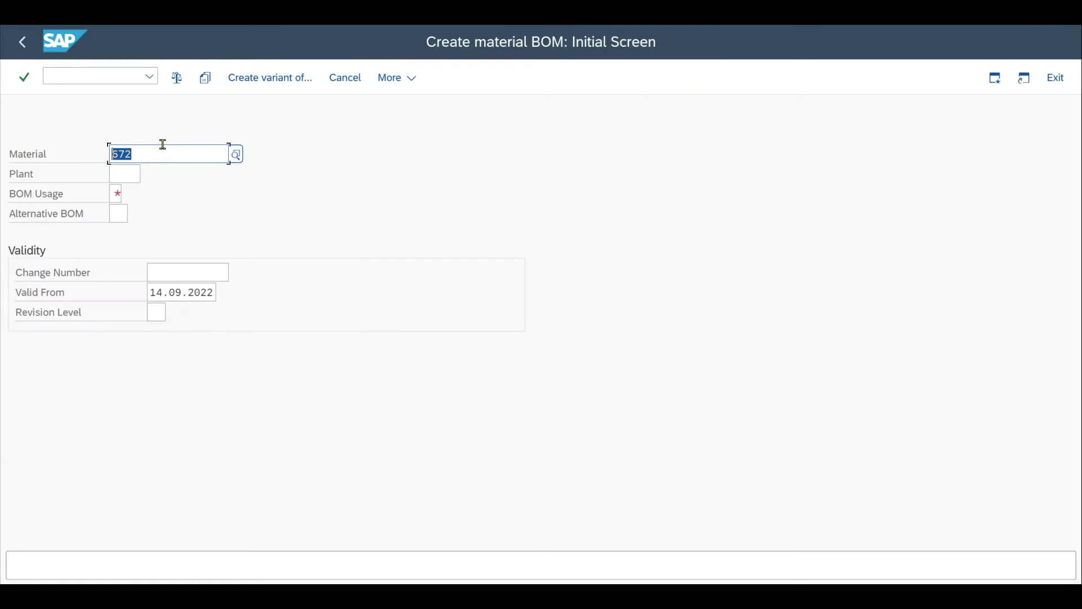
Start a BOM for material 673 in plant 0001 with BOM usage 1 (Production).
{"action": "left_click", "coordinate": [166, 155]}
{"action": "left_click", "coordinate": [177, 213]}
{"action": "type", "text": "0001"}
{"action": "left_click", "coordinate": [117, 194]}
{"action": "left_click", "coordinate": [127, 198]}
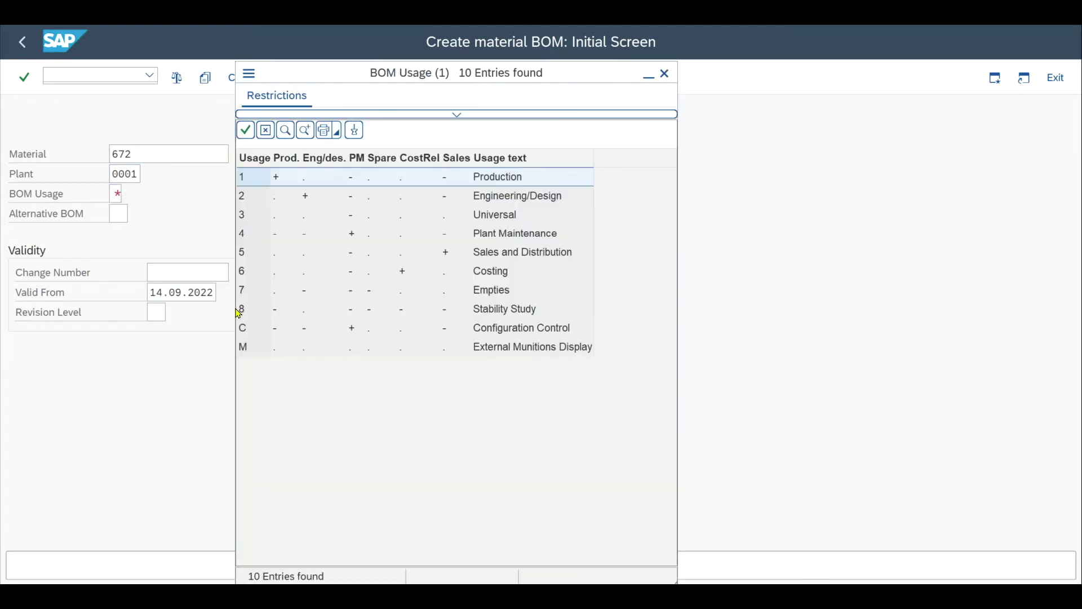
{"action": "double_click", "coordinate": [260, 176]}
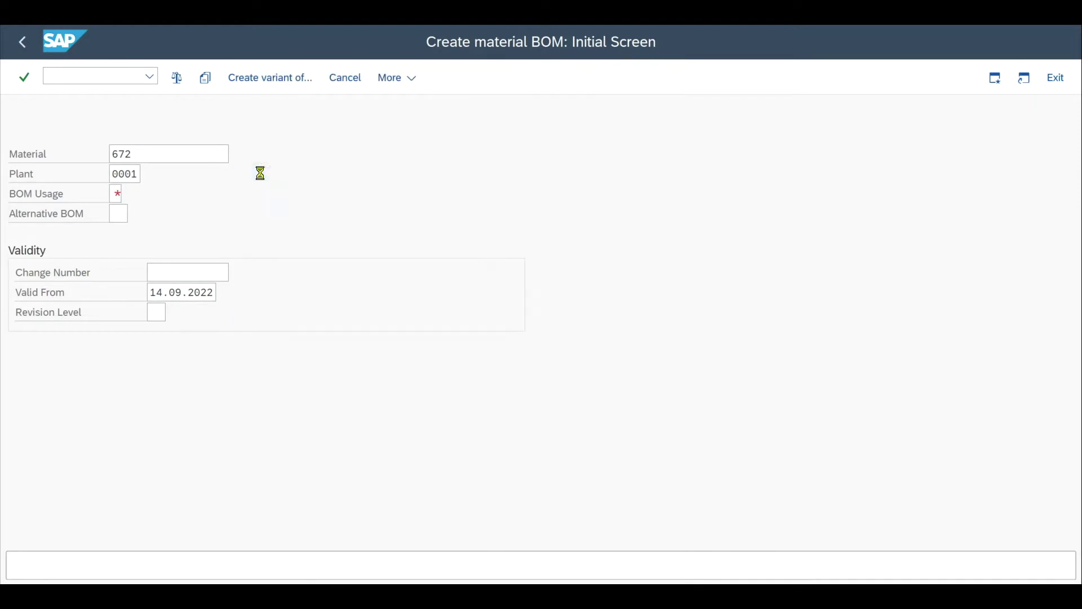
{"action": "key", "text": "Return"}
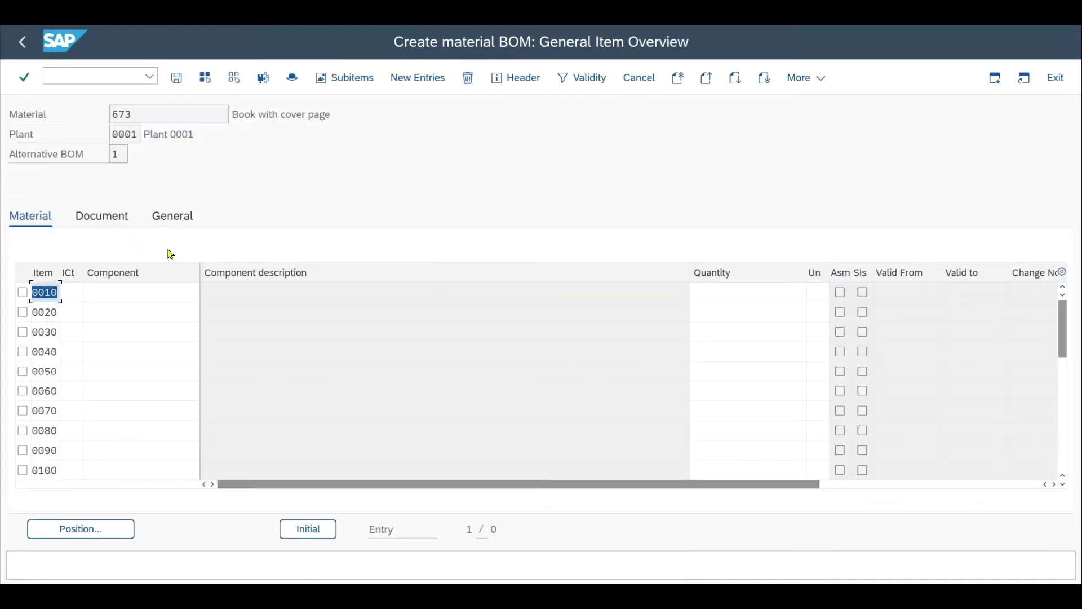
Enter component 672, Book without cover page, as item 0010 with quantity 1 and unit PC.
{"action": "left_click", "coordinate": [150, 292]}
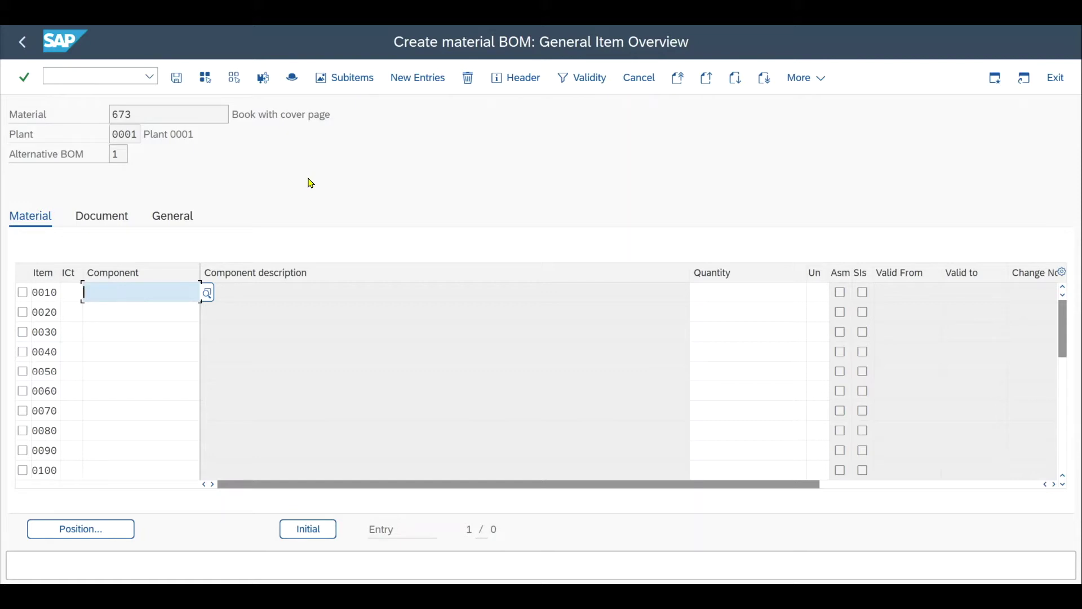
{"action": "type", "text": "672"}
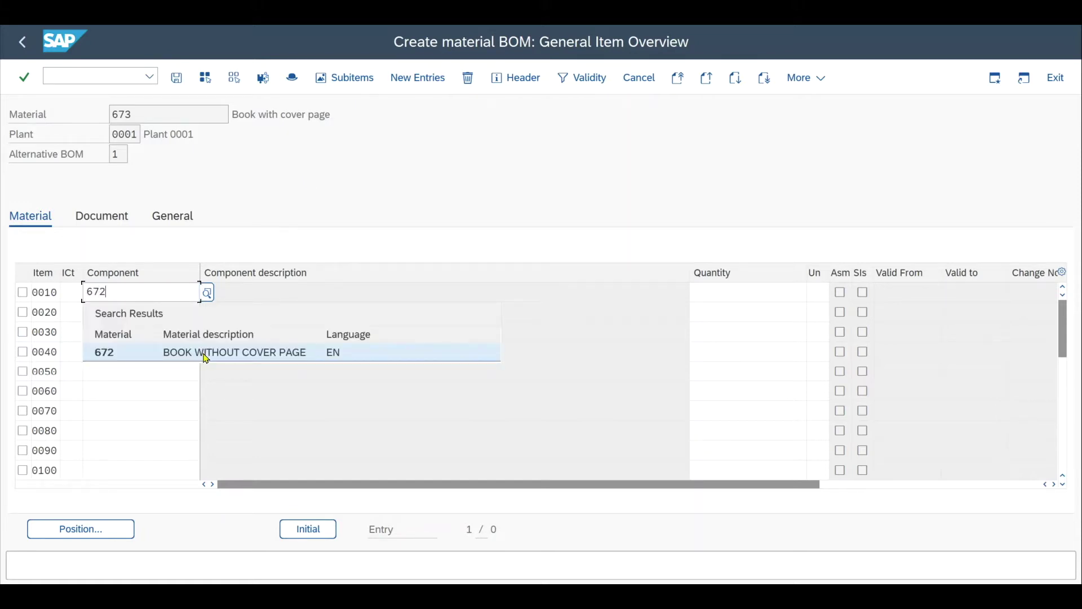
{"action": "left_click", "coordinate": [179, 355]}
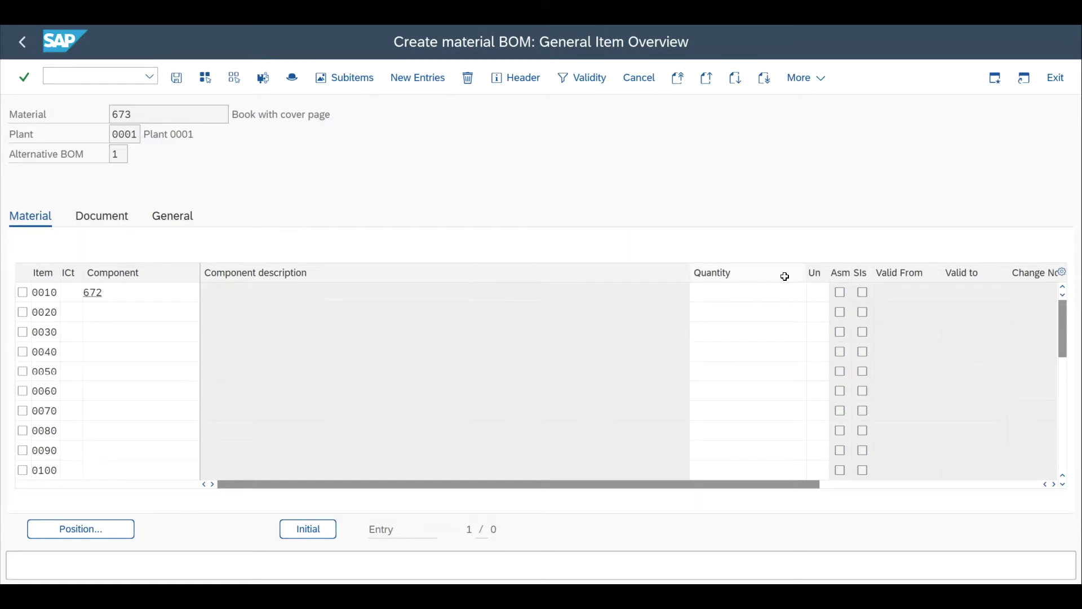
{"action": "left_click", "coordinate": [781, 290]}
{"action": "type", "text": "1"}
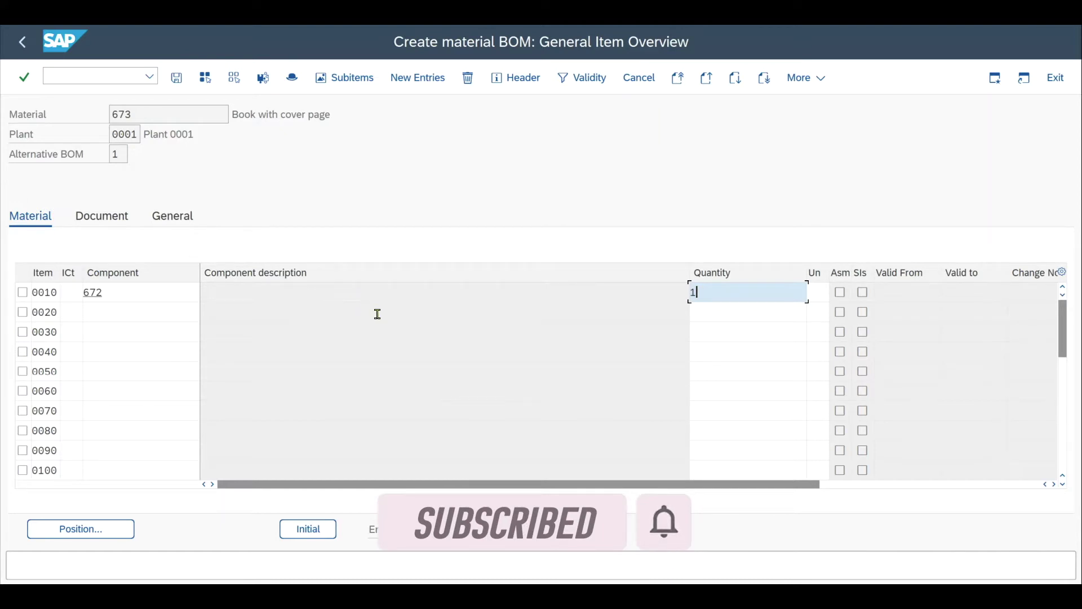
{"action": "key", "text": "Tab"}
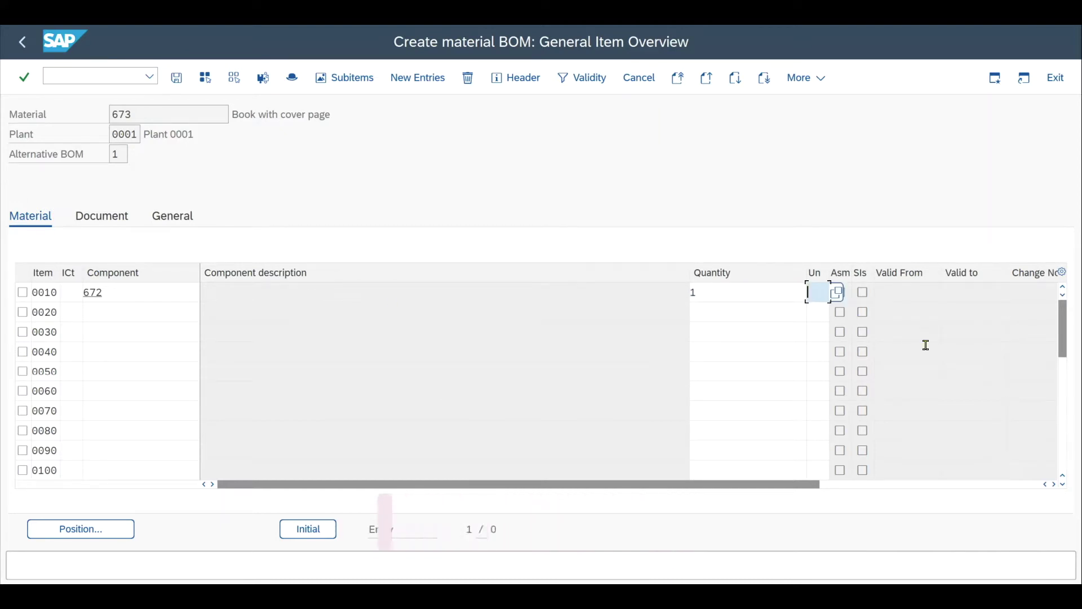
{"action": "type", "text": "PC"}
{"action": "key", "text": "Return"}
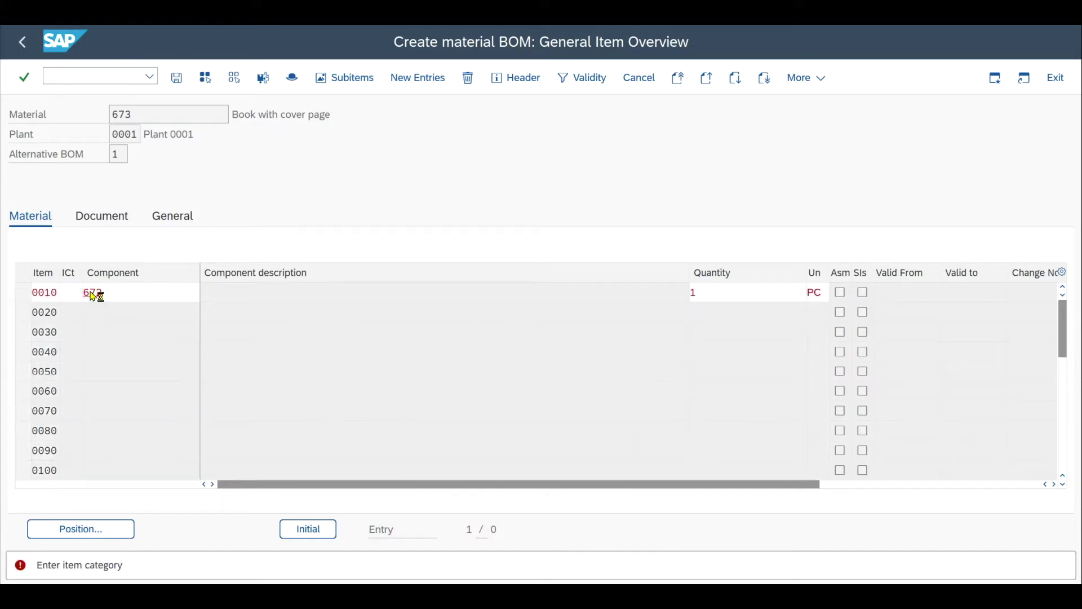
Assign item category L (Stock item) to item 0010 and save the BOM.
{"action": "left_click", "coordinate": [92, 294]}
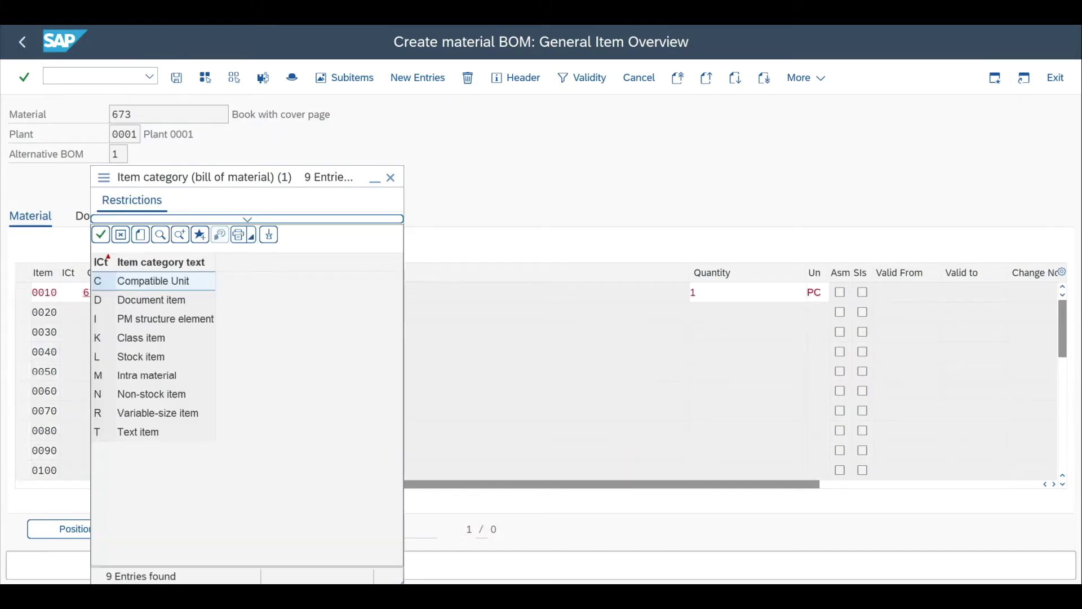
{"action": "double_click", "coordinate": [135, 358]}
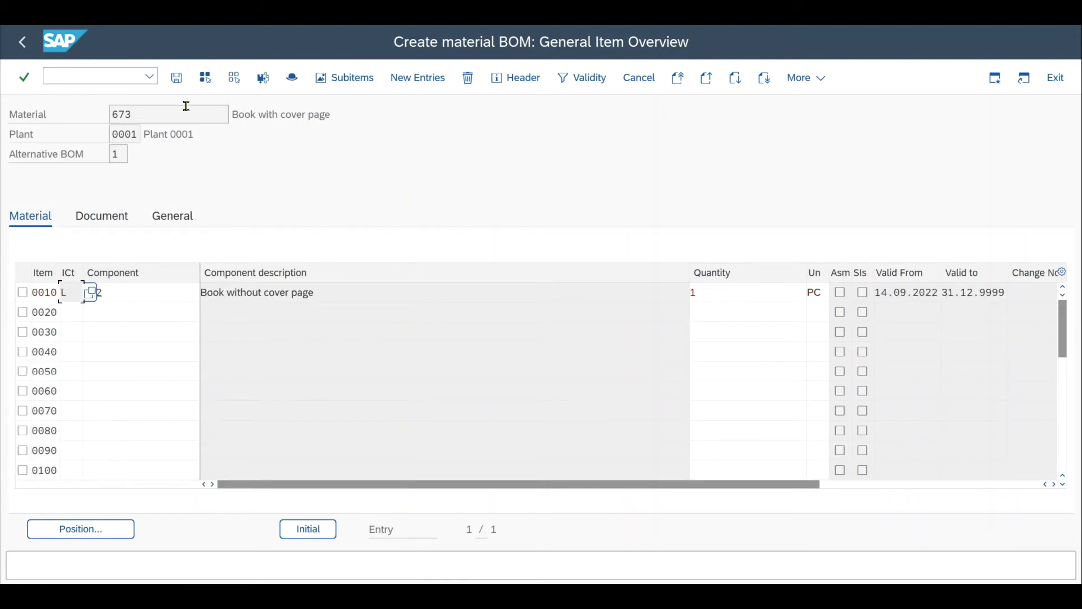
{"action": "left_click", "coordinate": [175, 77]}
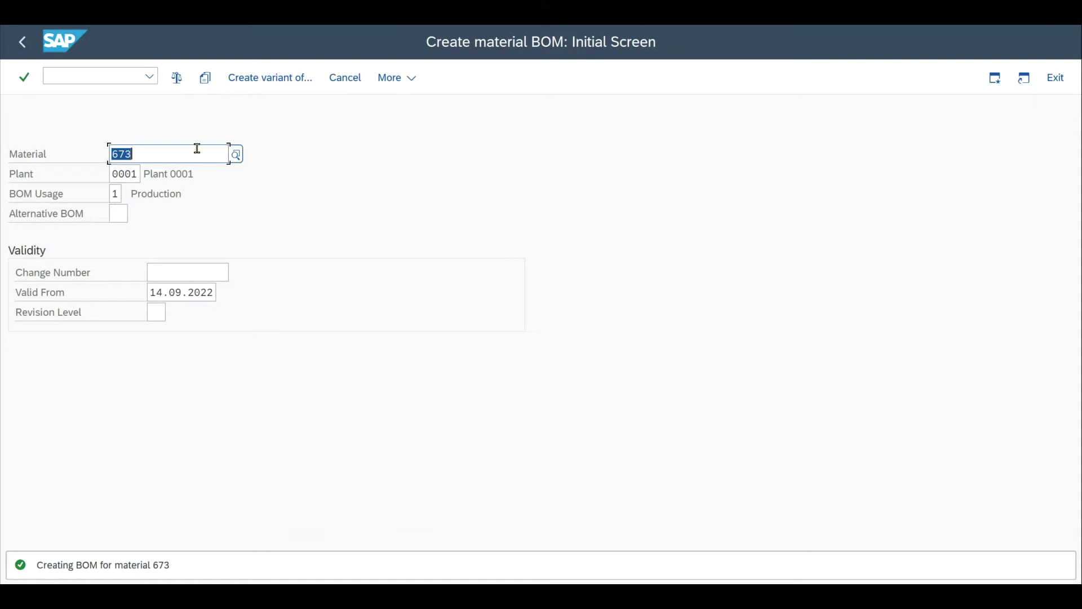
Check the notes for the info record transaction code and open ME11 in SAP.
{"action": "left_click", "coordinate": [105, 79]}
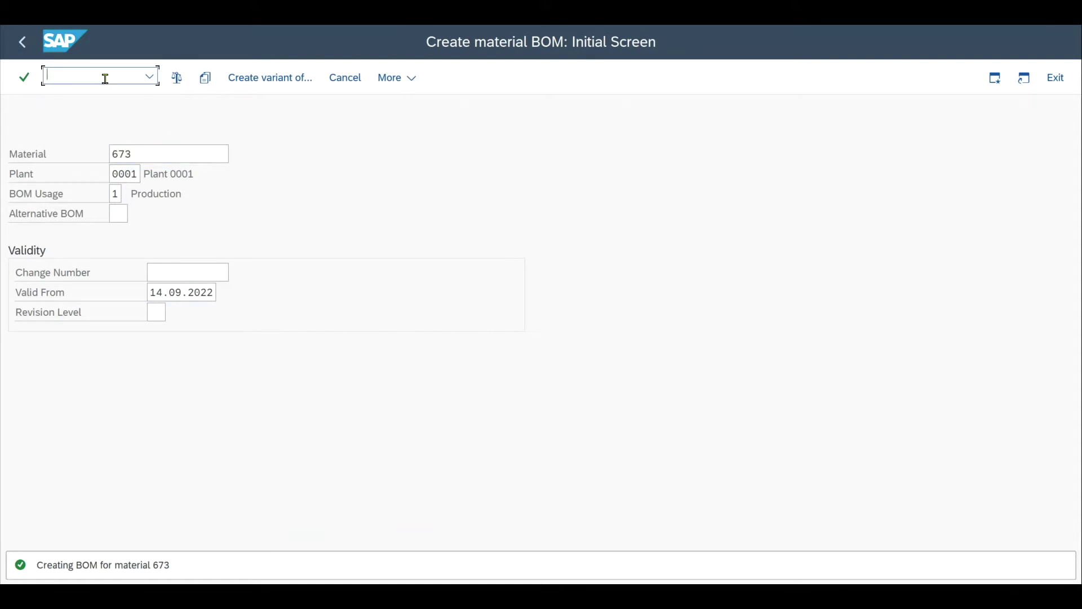
{"action": "key", "text": "alt+Tab"}
{"action": "left_click_drag", "start_coordinate": [600, 327], "coordinate": [578, 327]}
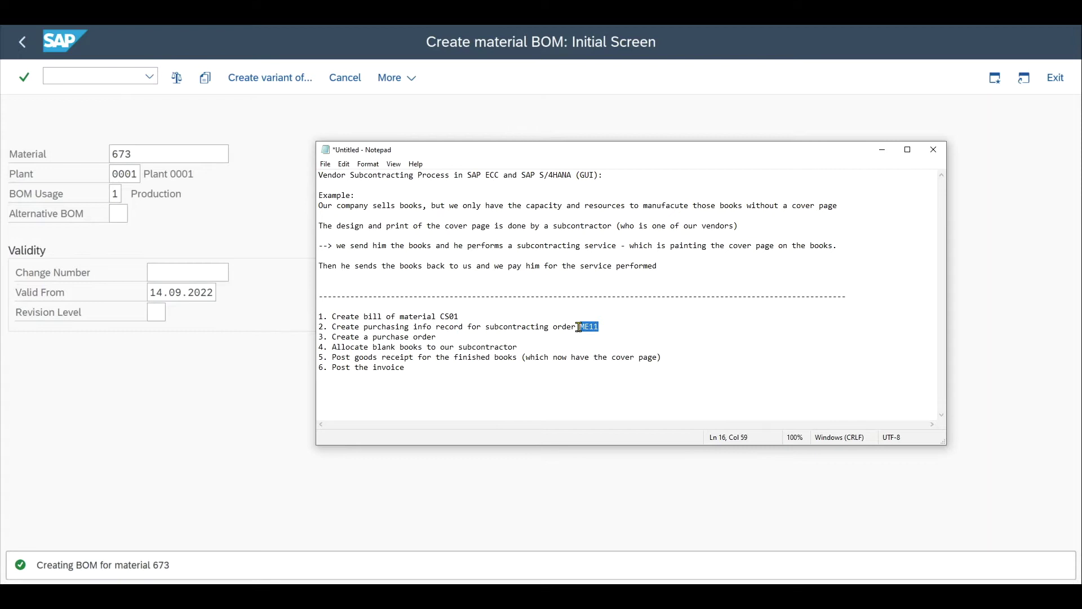
{"action": "left_click", "coordinate": [164, 109]}
{"action": "type", "text": "/NME11"}
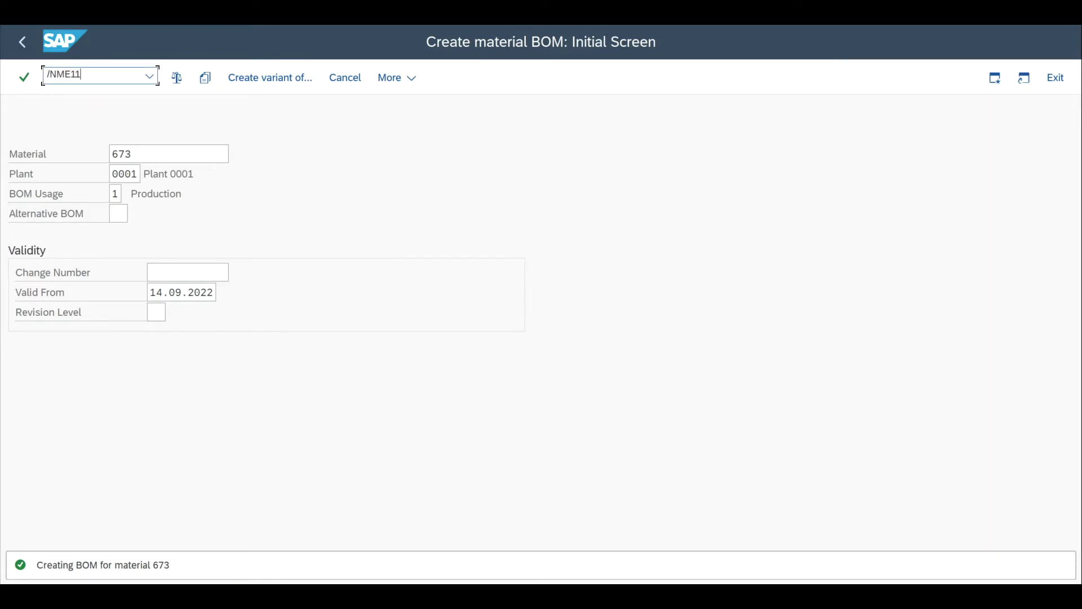
{"action": "key", "text": "Return"}
Start a Subcontracting info record for the supplier and material 673, using purchasing organization 0001 and plant 0001.
{"action": "left_click", "coordinate": [152, 154]}
{"action": "left_click_drag", "start_coordinate": [152, 153], "coordinate": [109, 171]}
{"action": "left_click", "coordinate": [113, 194]}
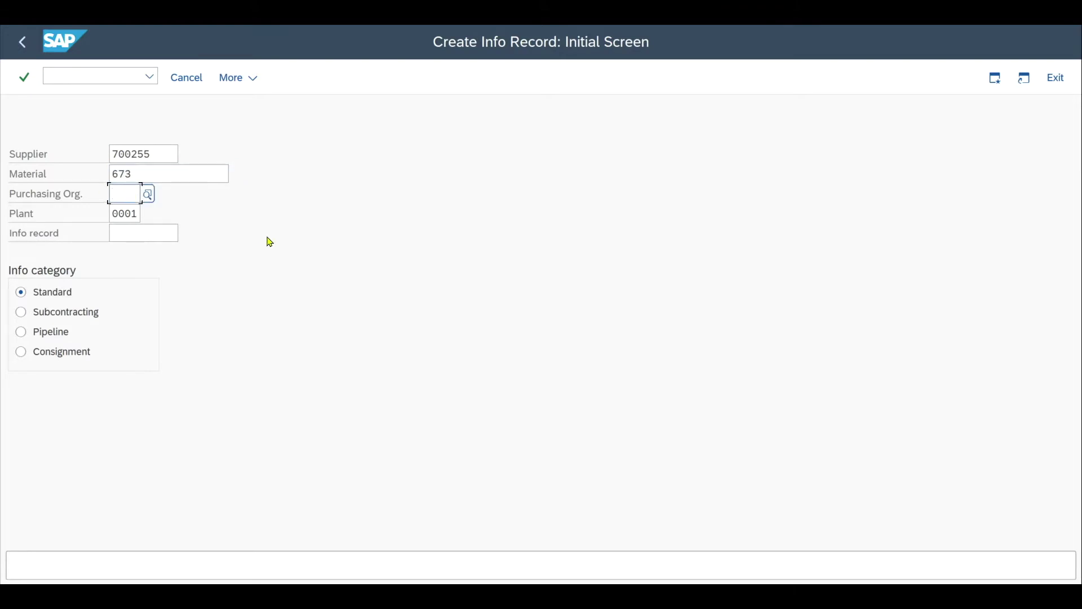
{"action": "type", "text": "0001"}
{"action": "key", "text": "Tab"}
{"action": "left_click", "coordinate": [72, 320]}
{"action": "key", "text": "Return"}
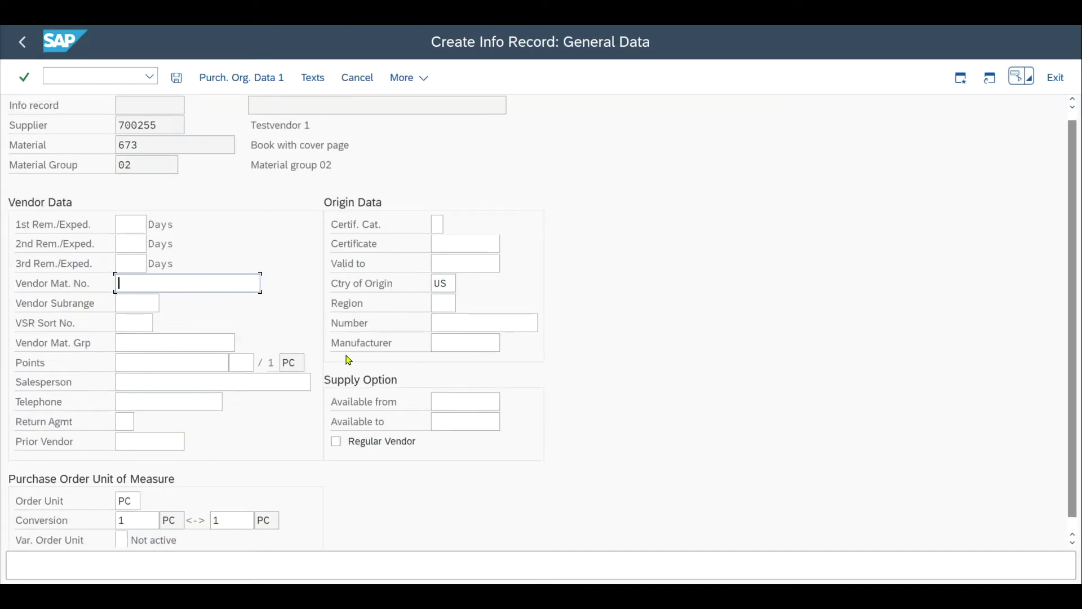
In the info record's purchasing organization data, set planned delivery time to 1 day, purchasing group to 002 and standard quantity to 10 PC.
{"action": "scroll", "coordinate": [337, 363], "scroll_direction": "up", "scroll_amount": 1}
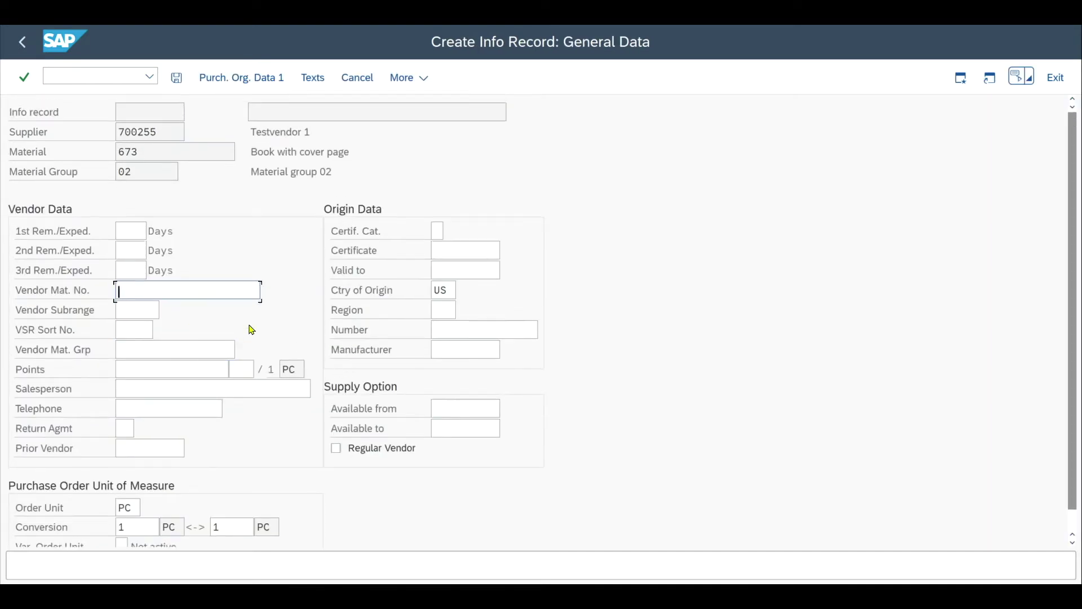
{"action": "left_click", "coordinate": [250, 82]}
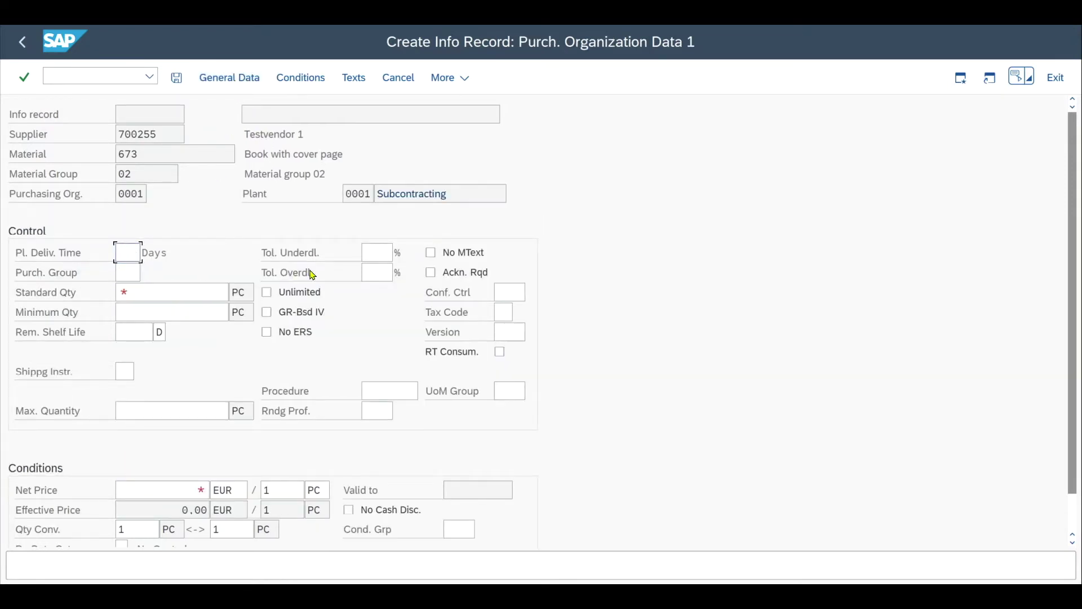
{"action": "type", "text": "1"}
{"action": "left_click", "coordinate": [128, 273]}
{"action": "type", "text": "002"}
{"action": "key", "text": "Tab"}
{"action": "type", "text": "10"}
Set the info record's net price to 10 EUR per 1 PC and save the record.
{"action": "scroll", "coordinate": [229, 316], "scroll_direction": "down", "scroll_amount": 1}
{"action": "left_click", "coordinate": [195, 449]}
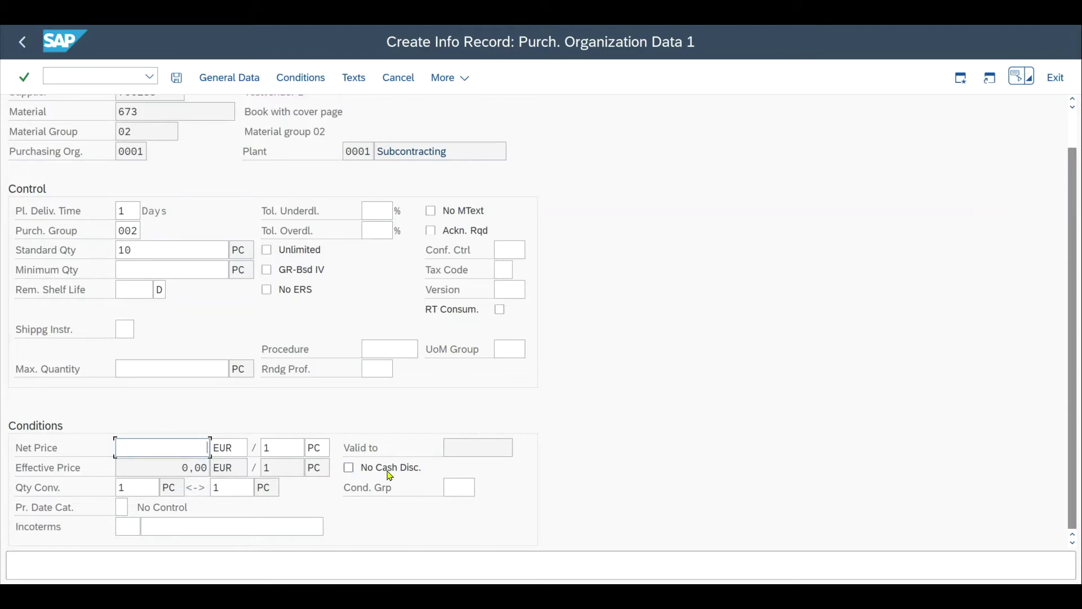
{"action": "type", "text": "10"}
{"action": "key", "text": "Return"}
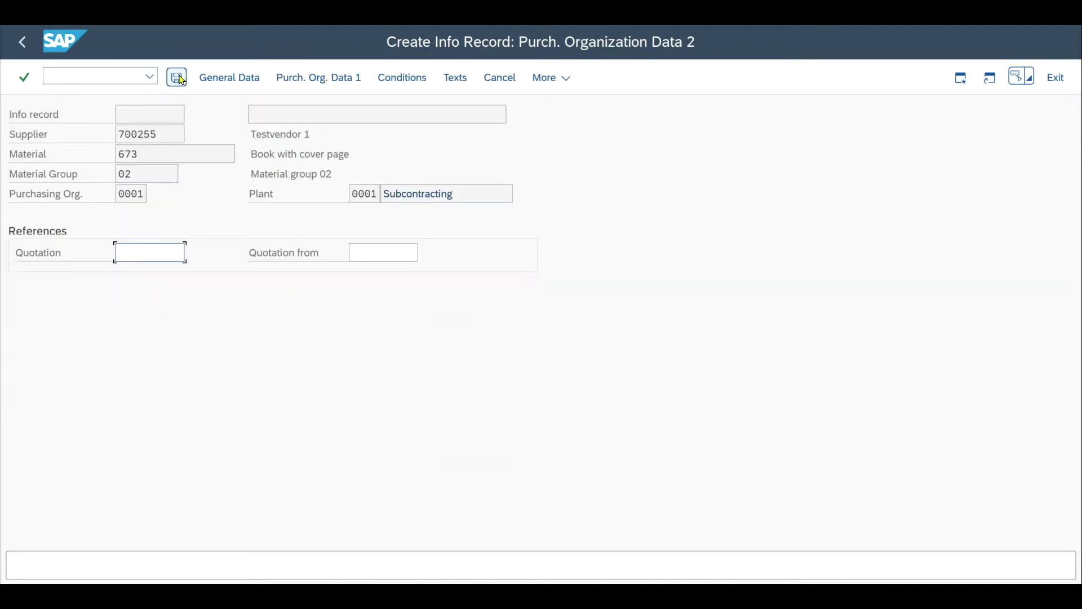
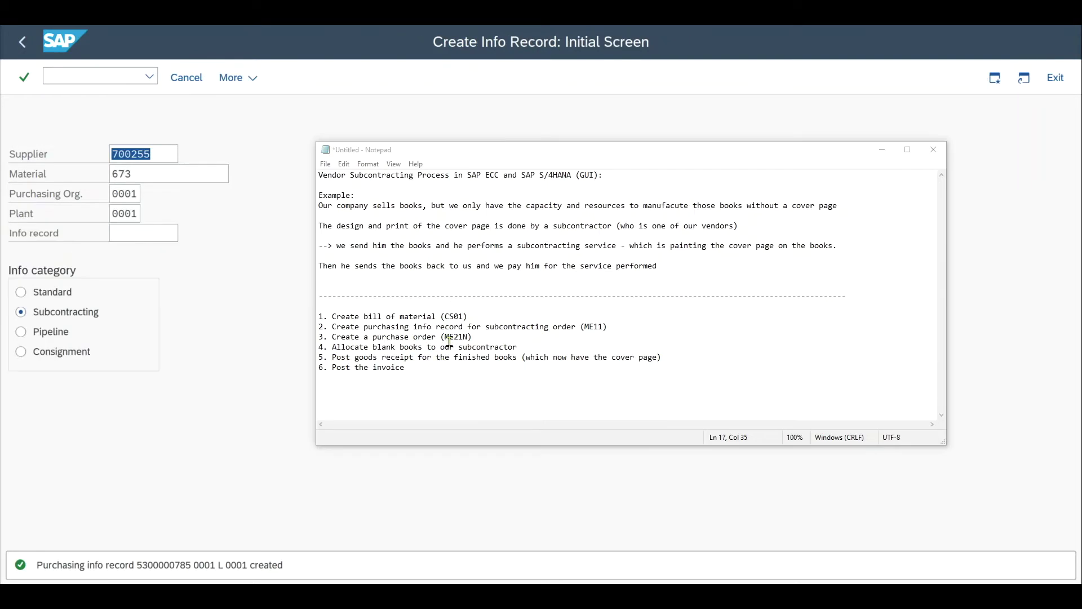
Check the notes for the purchase order transaction code and open ME21N in SAP.
{"action": "left_click_drag", "start_coordinate": [470, 338], "coordinate": [441, 341]}
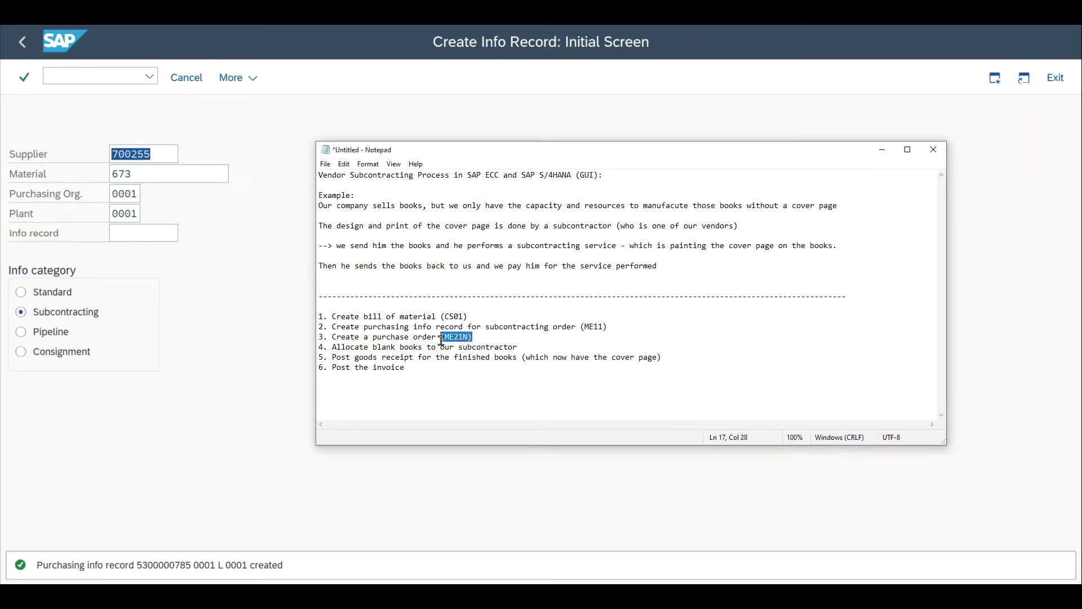
{"action": "left_click", "coordinate": [468, 339]}
{"action": "left_click", "coordinate": [126, 75]}
{"action": "type", "text": "/NME21N"}
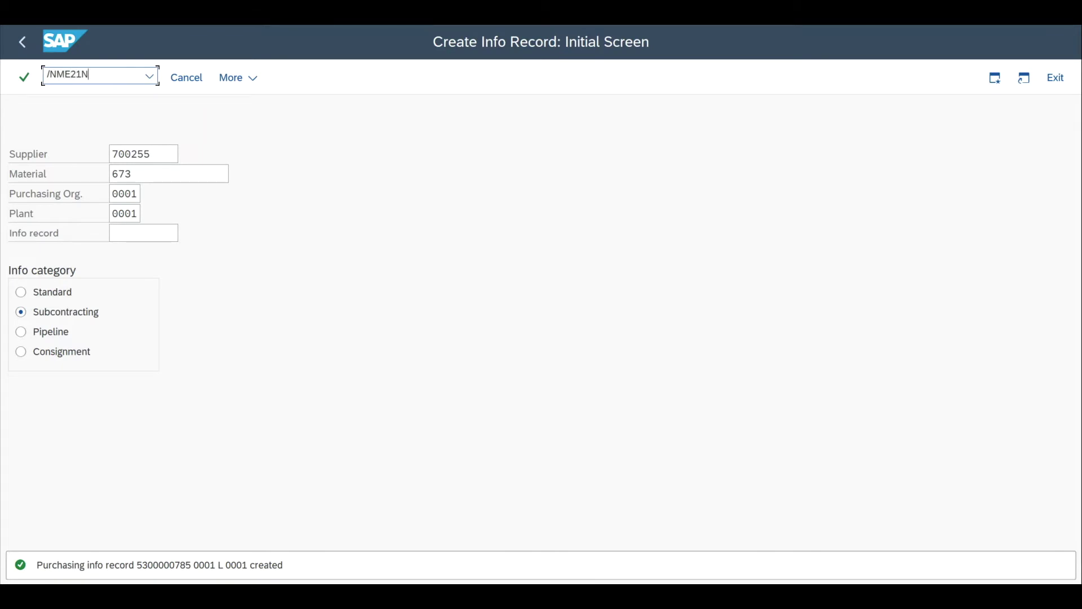
{"action": "key", "text": "Return"}
Enter the supplier number in the purchase order and set purchasing organization 0001 and purchasing group 002.
{"action": "type", "text": "700255"}
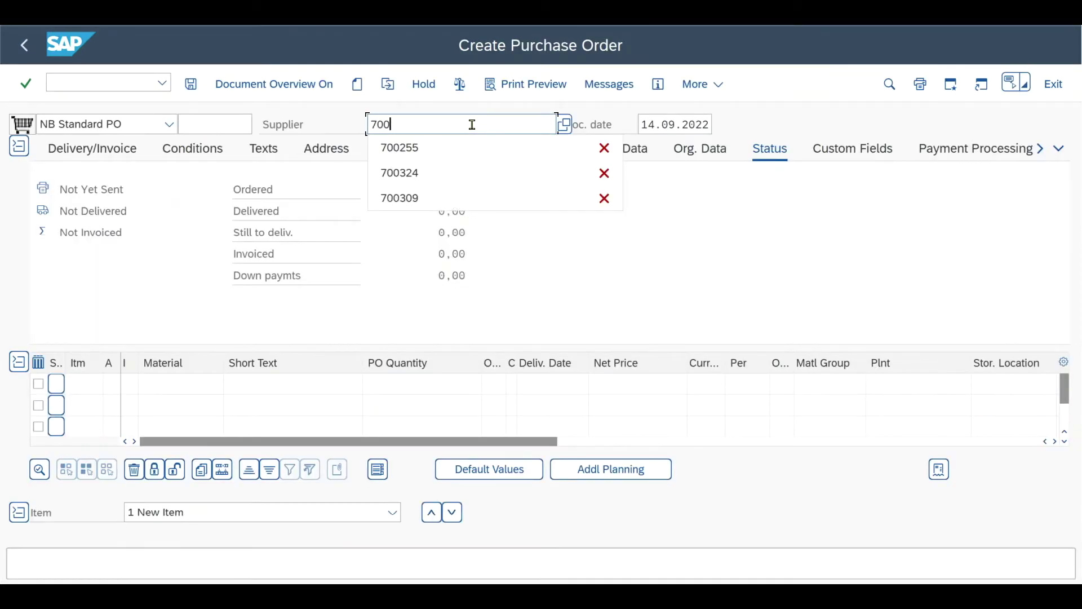
{"action": "key", "text": "Return"}
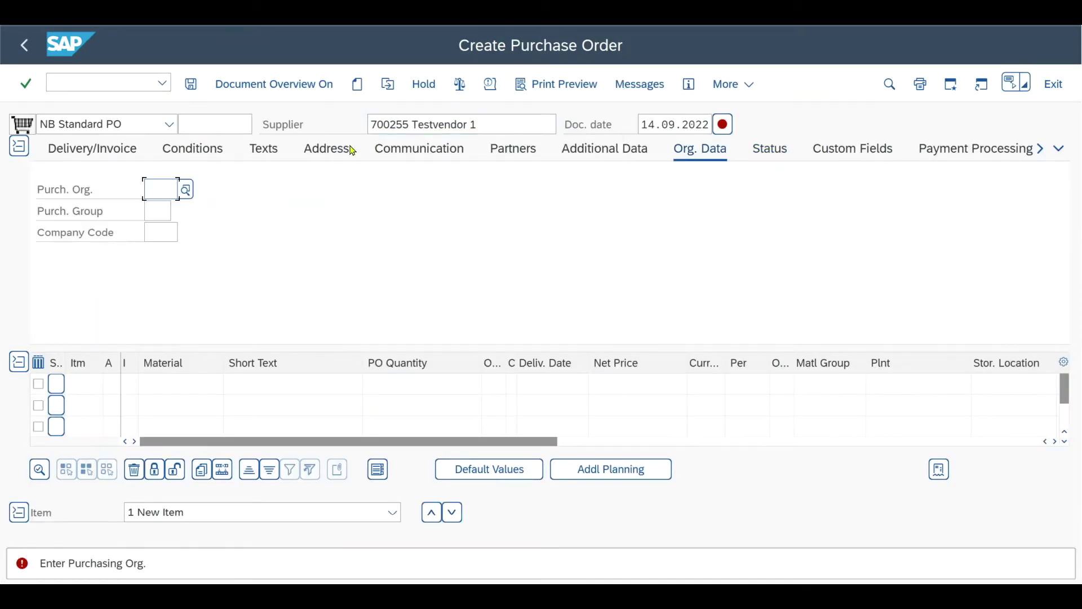
{"action": "type", "text": "0001"}
{"action": "key", "text": "Tab"}
{"action": "type", "text": "000"}
{"action": "key", "text": "BackSpace"}
{"action": "type", "text": "2"}
{"action": "key", "text": "Return"}
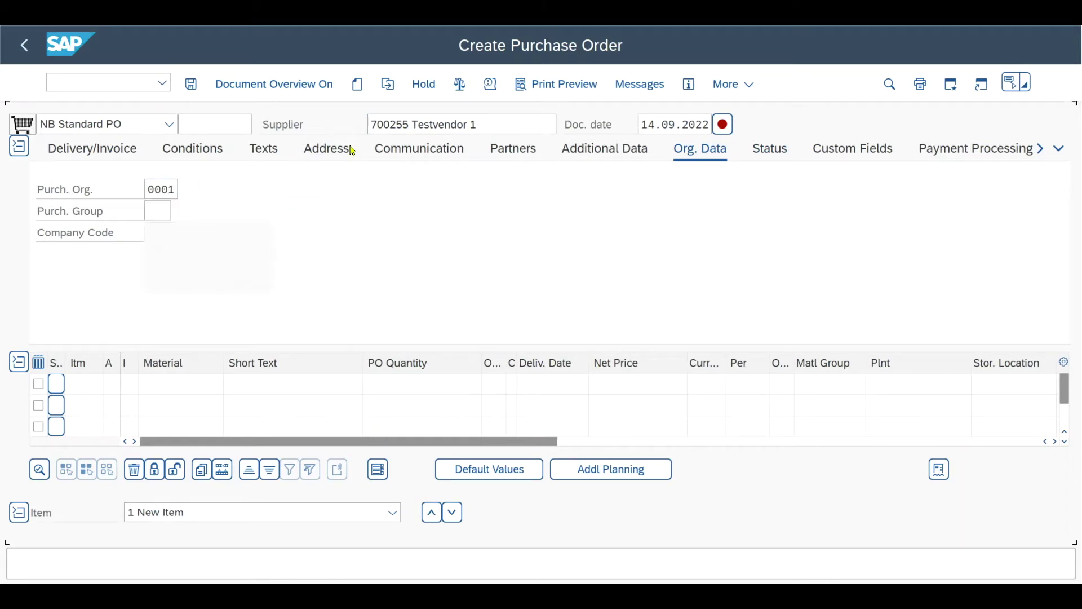
Add a purchase order item for material 673 with plant 0001 and a quantity of 10 PC.
{"action": "left_click", "coordinate": [204, 377]}
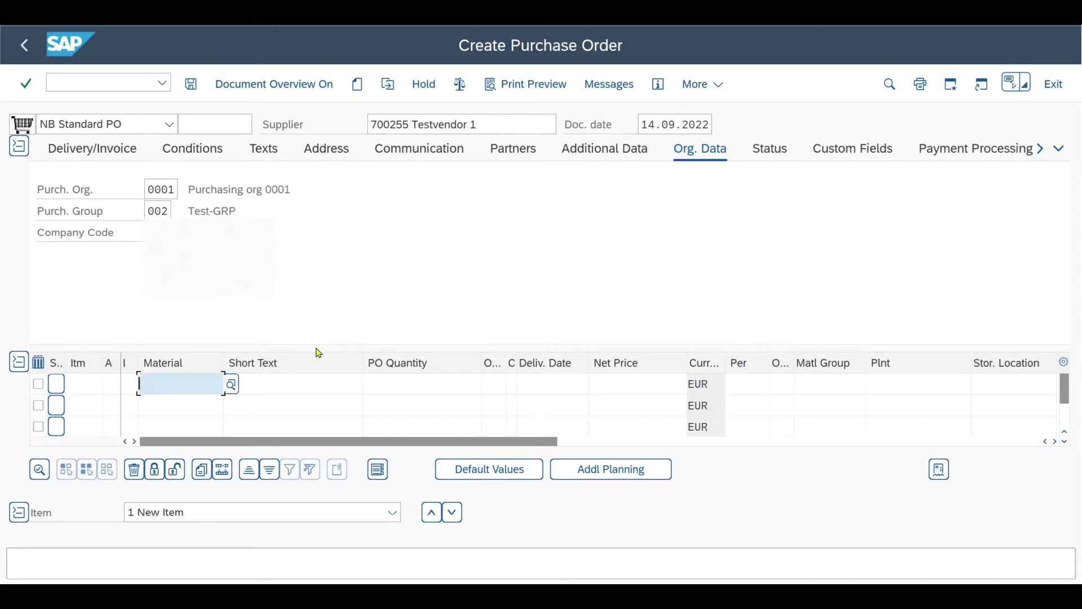
{"action": "type", "text": "673"}
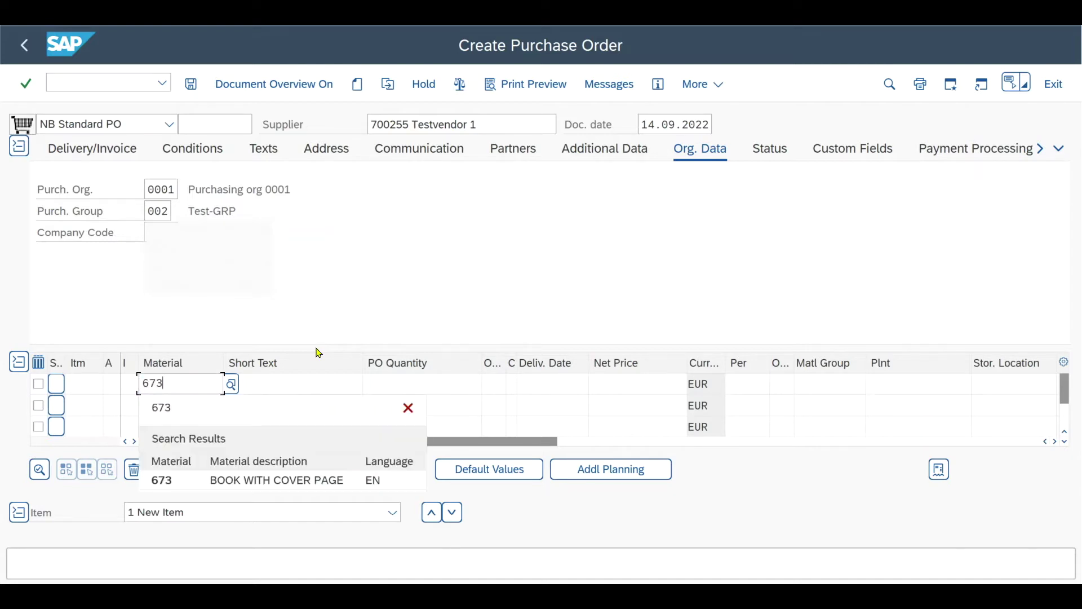
{"action": "key", "text": "Return"}
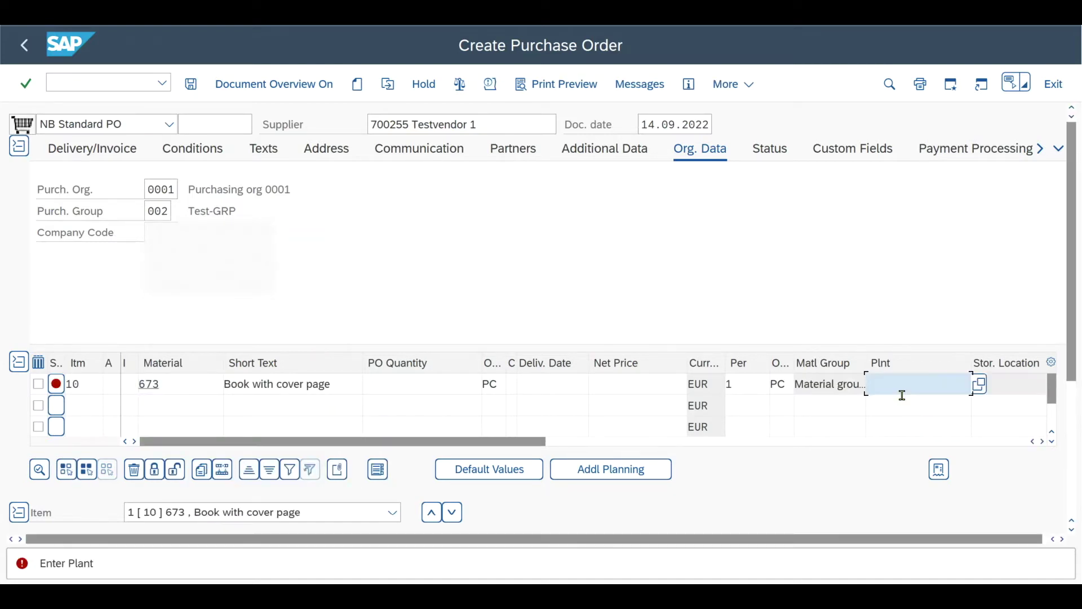
{"action": "type", "text": "0001"}
{"action": "key", "text": "Return"}
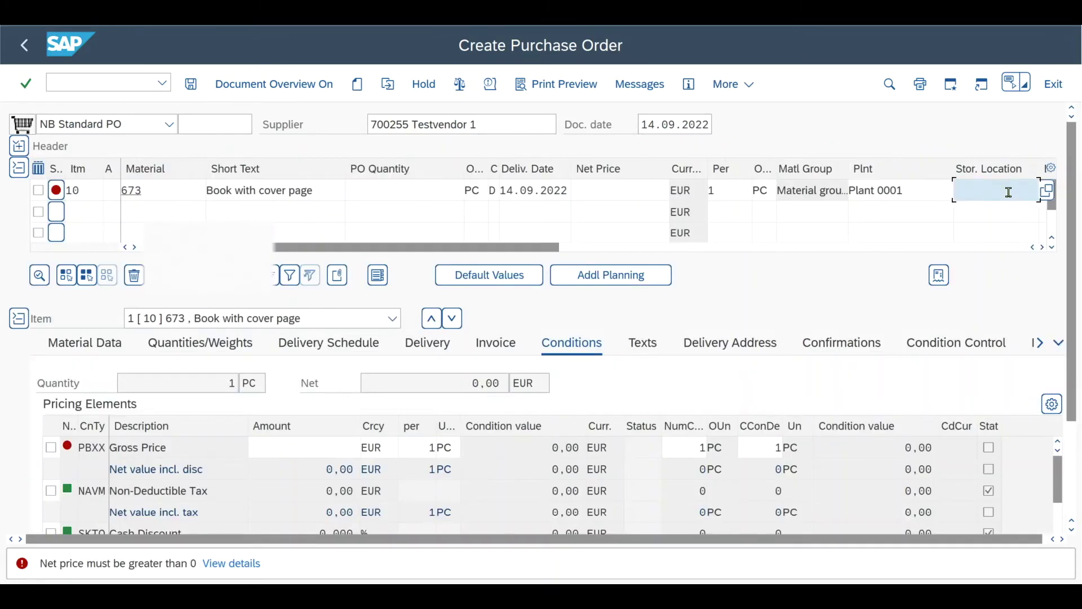
{"action": "left_click", "coordinate": [430, 199]}
{"action": "type", "text": "10"}
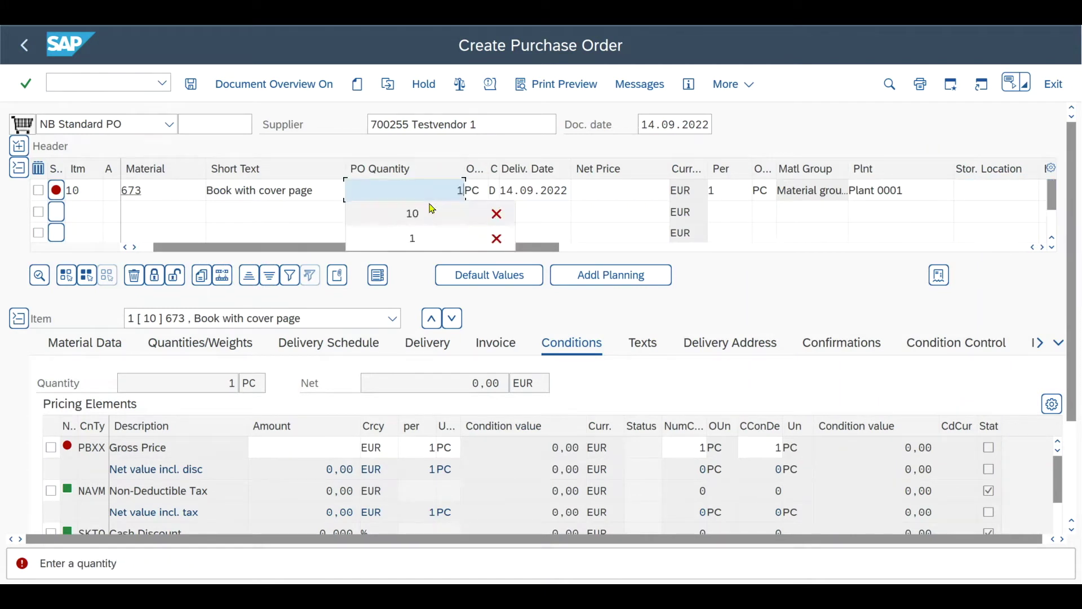
{"action": "key", "text": "Return"}
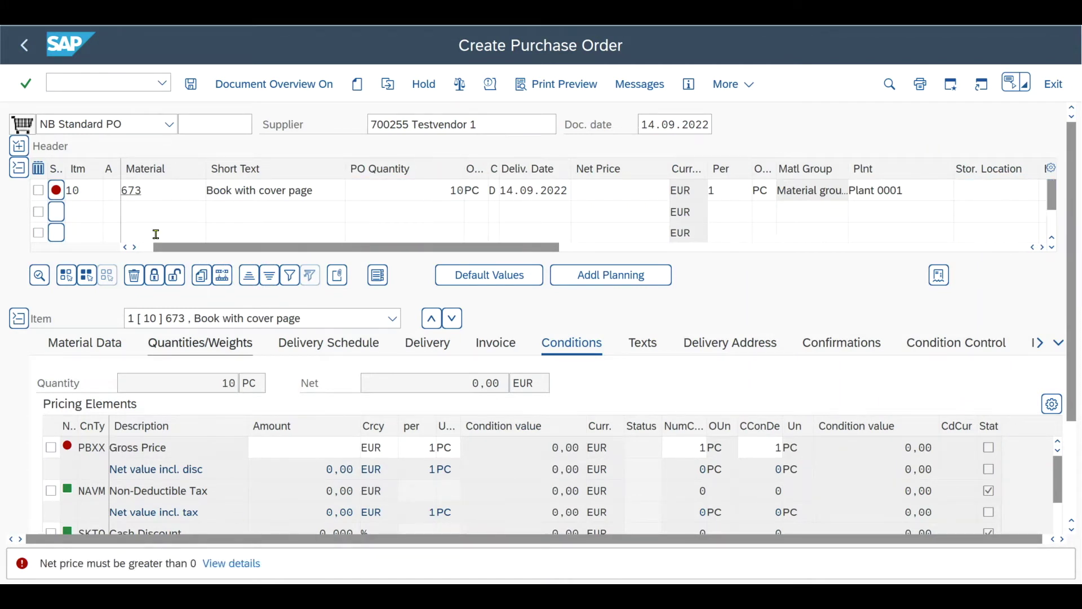
Set the item category of item 10 to L for subcontracting and its storage location to 0001.
{"action": "left_click", "coordinate": [112, 190]}
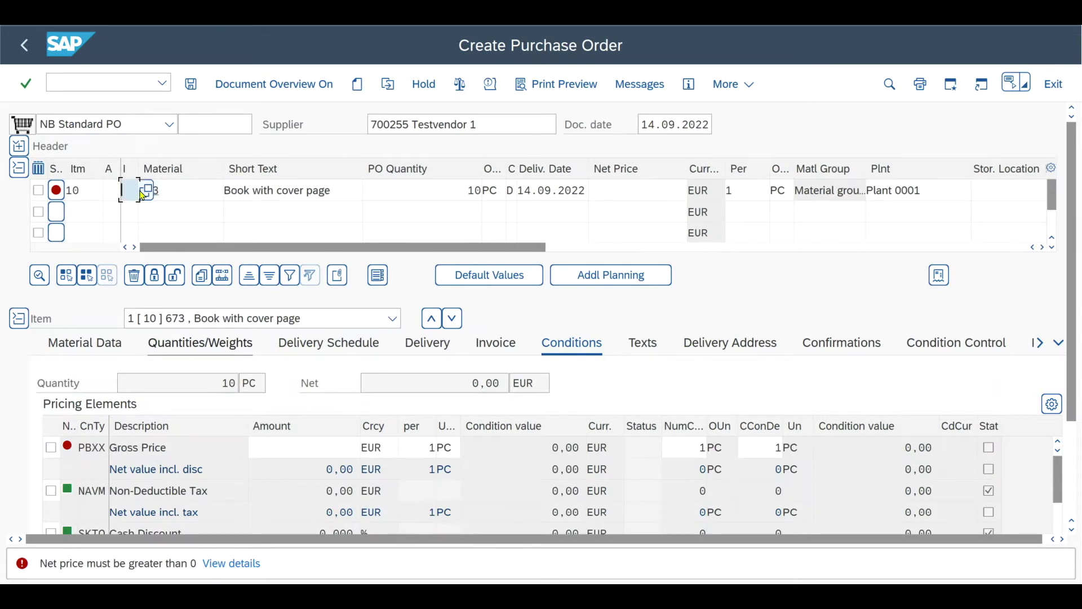
{"action": "left_click", "coordinate": [146, 191]}
{"action": "double_click", "coordinate": [187, 324]}
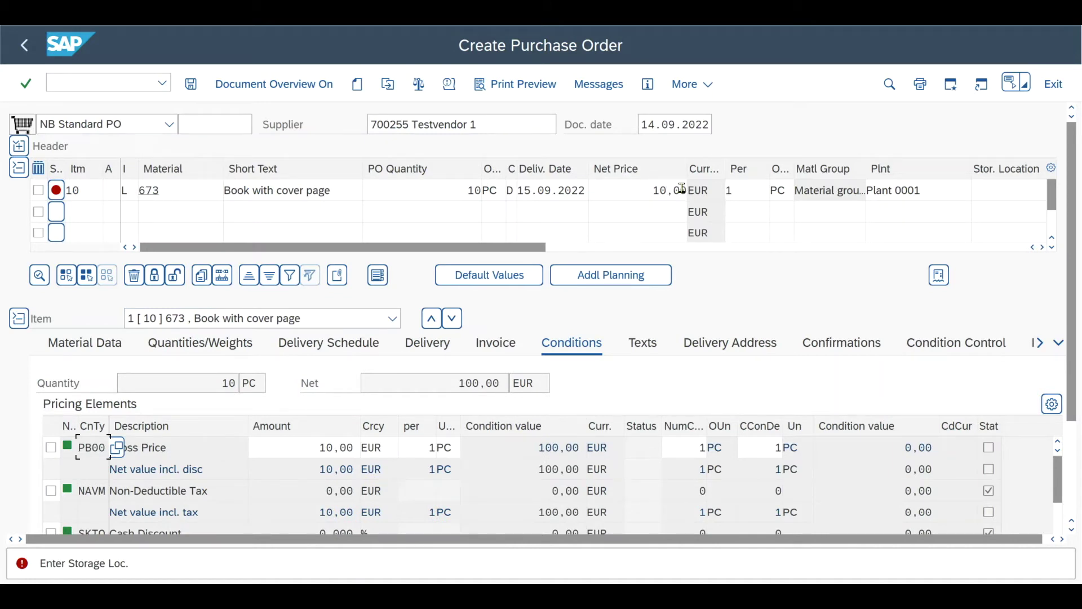
{"action": "left_click", "coordinate": [1013, 191]}
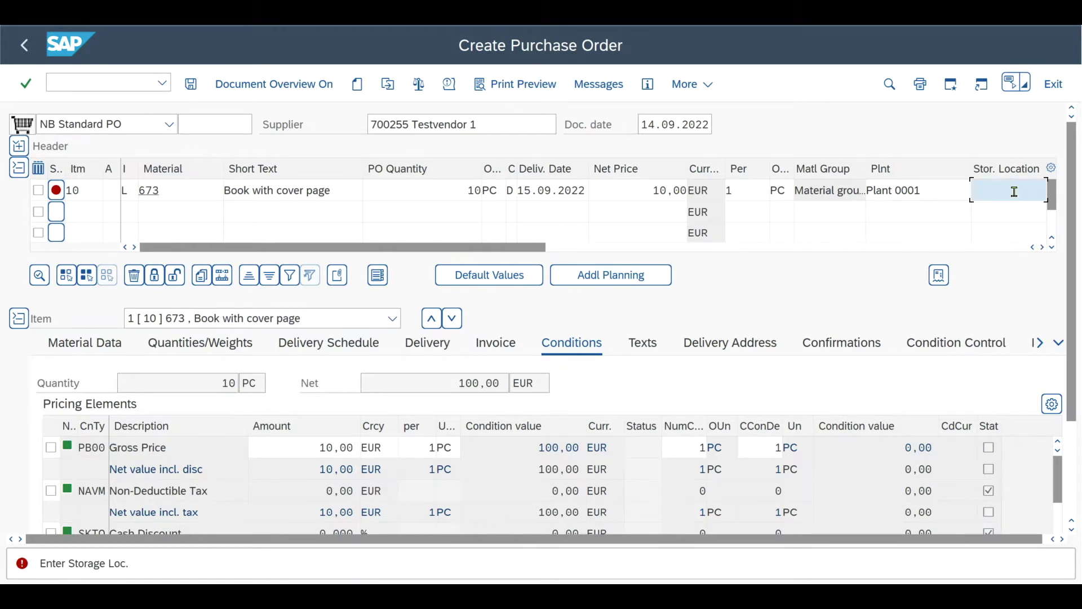
{"action": "type", "text": "0001"}
{"action": "key", "text": "Return"}
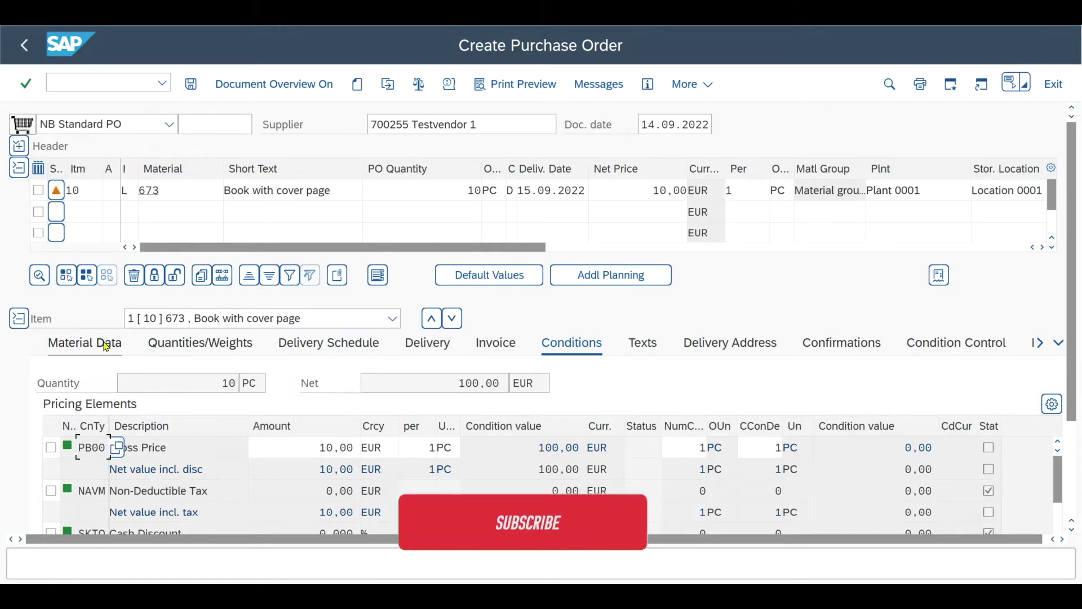
Explode the BOM of item 10 to review its component's description and requirement quantity, and save the purchase order.
{"action": "left_click", "coordinate": [38, 190]}
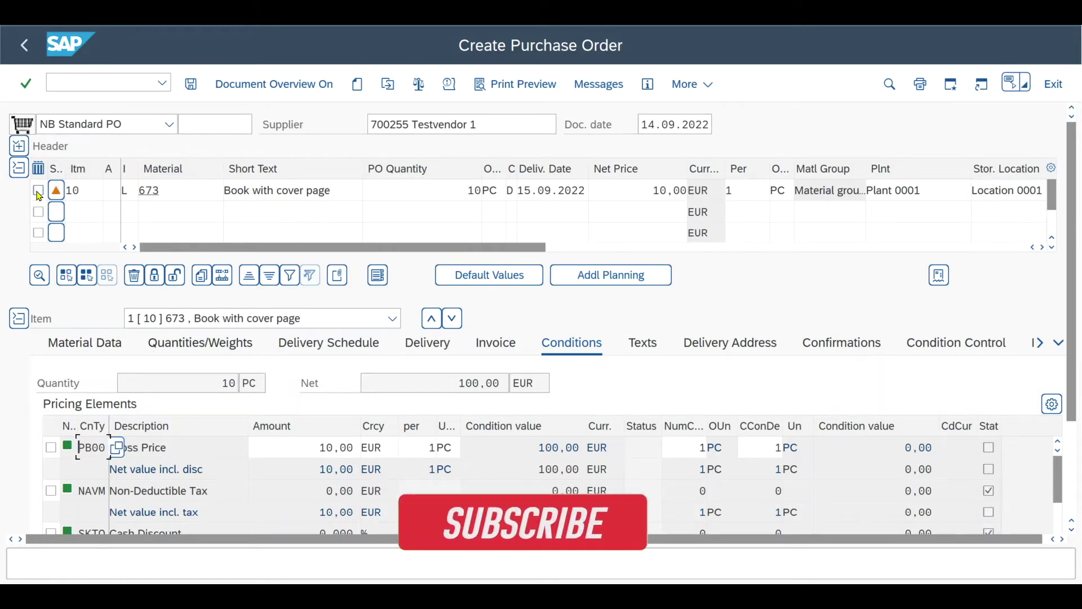
{"action": "left_click", "coordinate": [97, 342]}
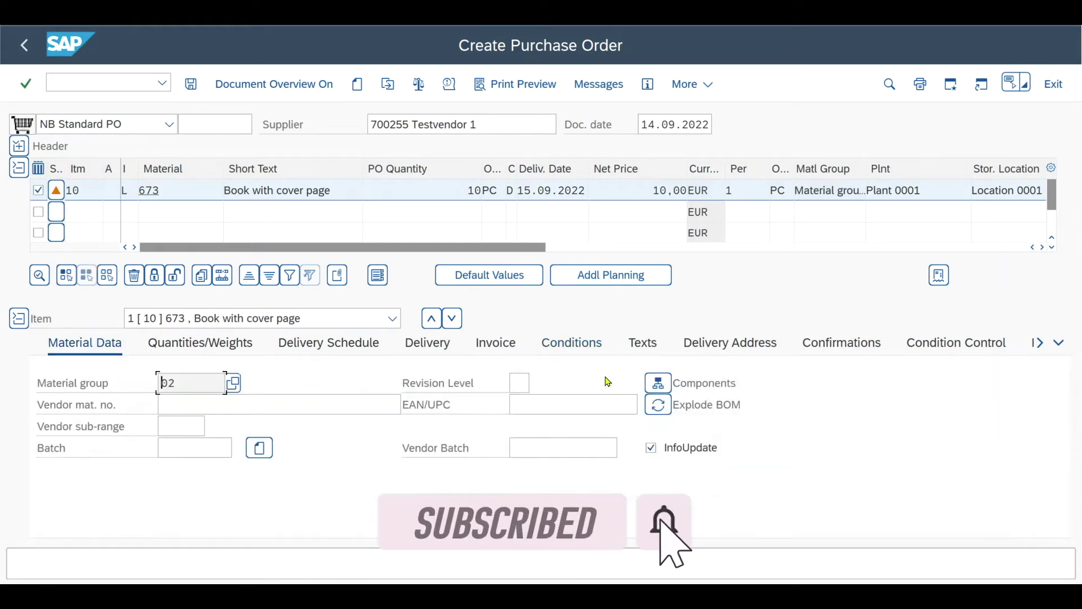
{"action": "left_click", "coordinate": [664, 409]}
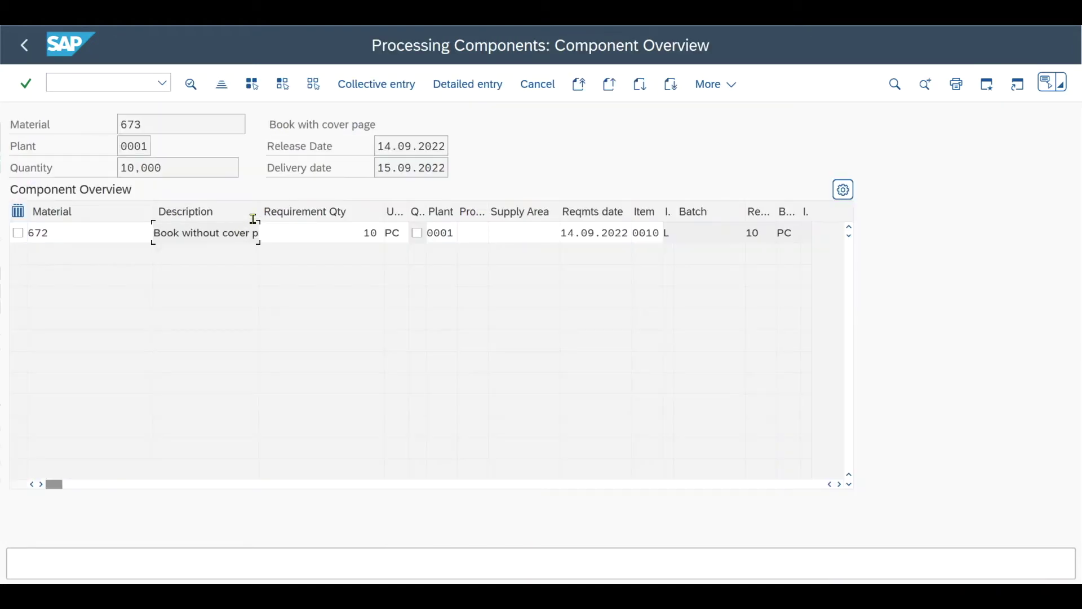
{"action": "left_click_drag", "start_coordinate": [259, 214], "coordinate": [299, 213]}
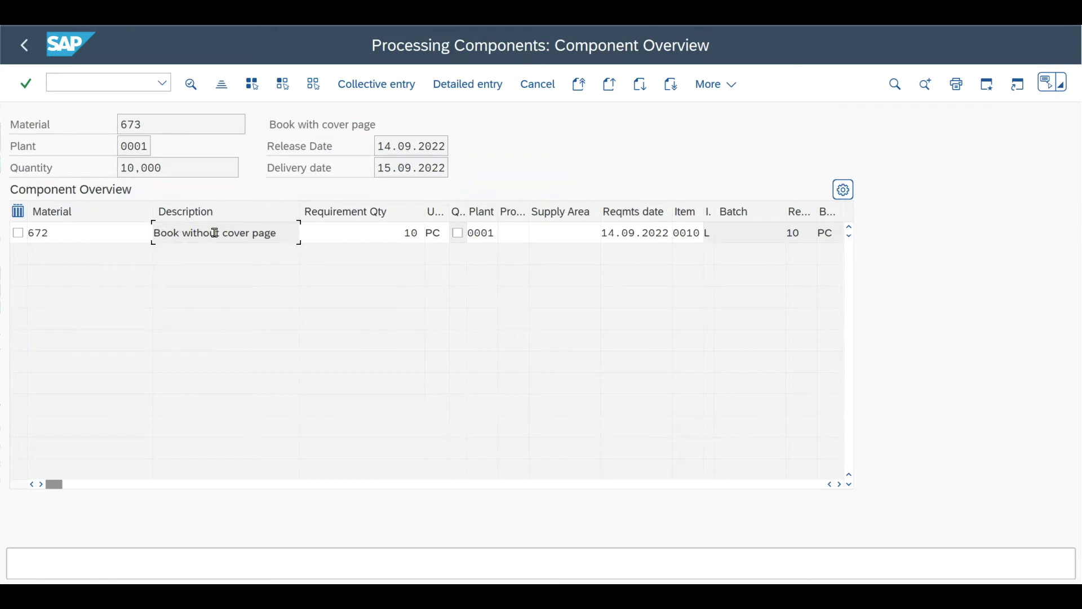
{"action": "left_click_drag", "start_coordinate": [284, 236], "coordinate": [193, 236]}
{"action": "left_click", "coordinate": [319, 236]}
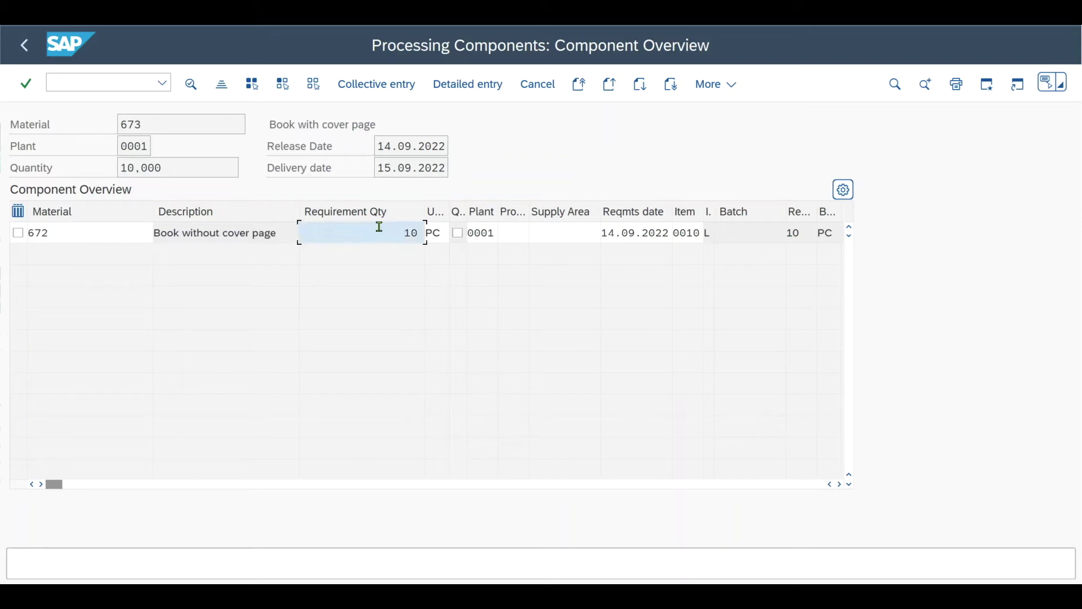
{"action": "left_click_drag", "start_coordinate": [417, 233], "coordinate": [404, 233]}
{"action": "left_click", "coordinate": [23, 45]}
{"action": "left_click", "coordinate": [191, 84]}
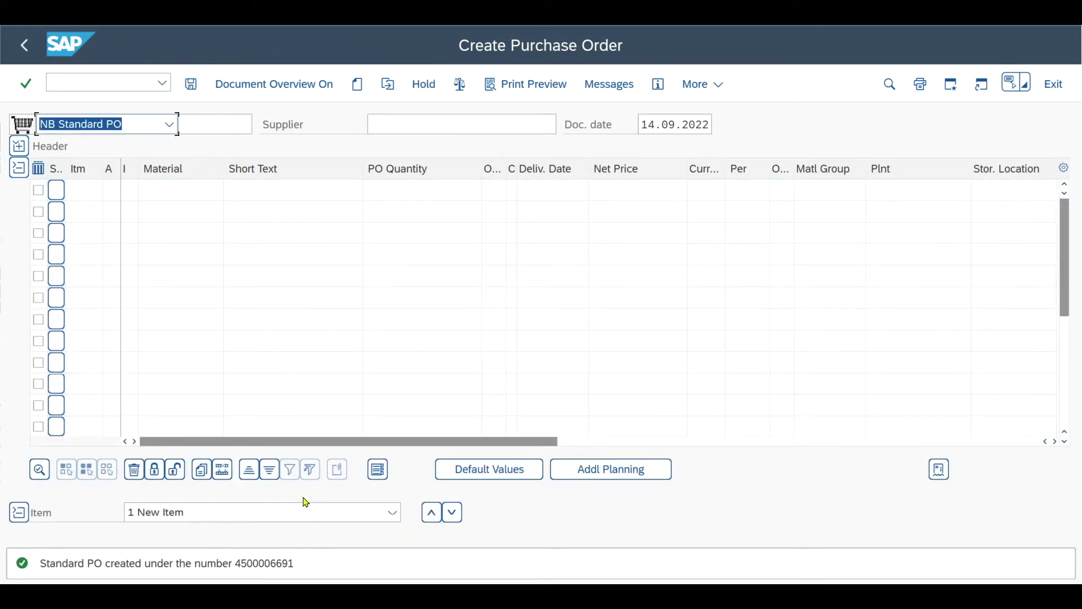
Check the notes for the step of allocating blank books to the subcontractor and open transaction ME2ON in SAP.
{"action": "key", "text": "alt+Tab"}
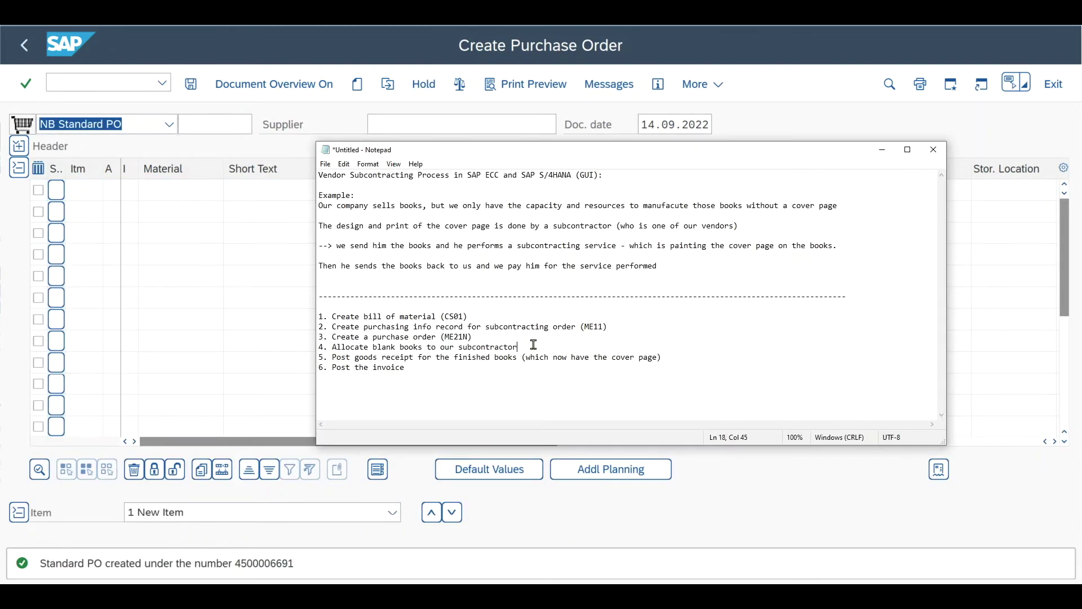
{"action": "left_click_drag", "start_coordinate": [541, 346], "coordinate": [313, 347]}
{"action": "left_click", "coordinate": [531, 346]}
{"action": "left_click", "coordinate": [101, 82]}
{"action": "type", "text": "/N"}
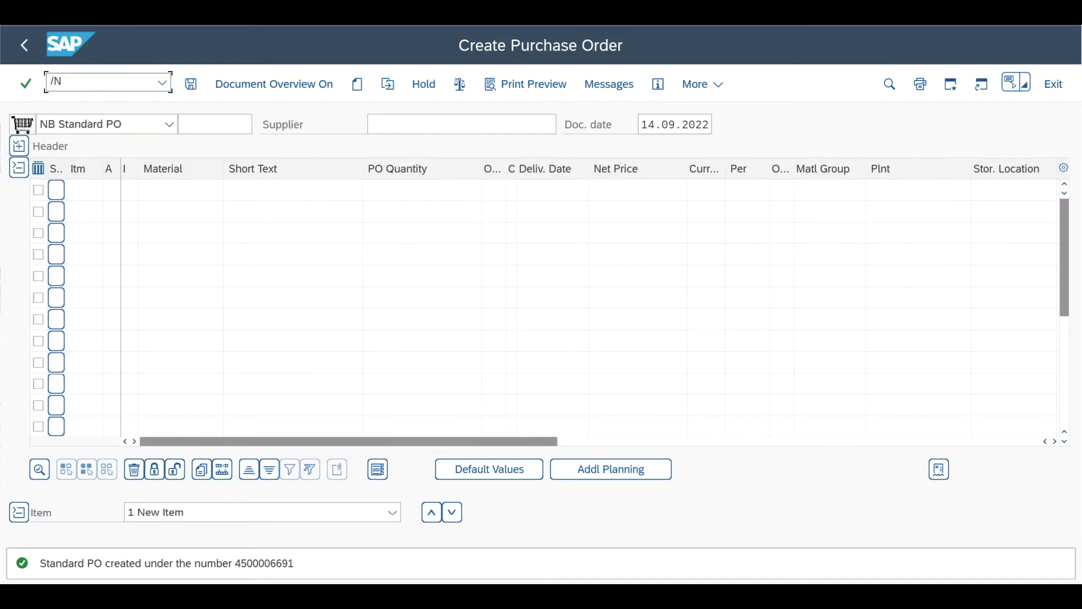
{"action": "type", "text": "ME2ON"}
{"action": "key", "text": "Return"}
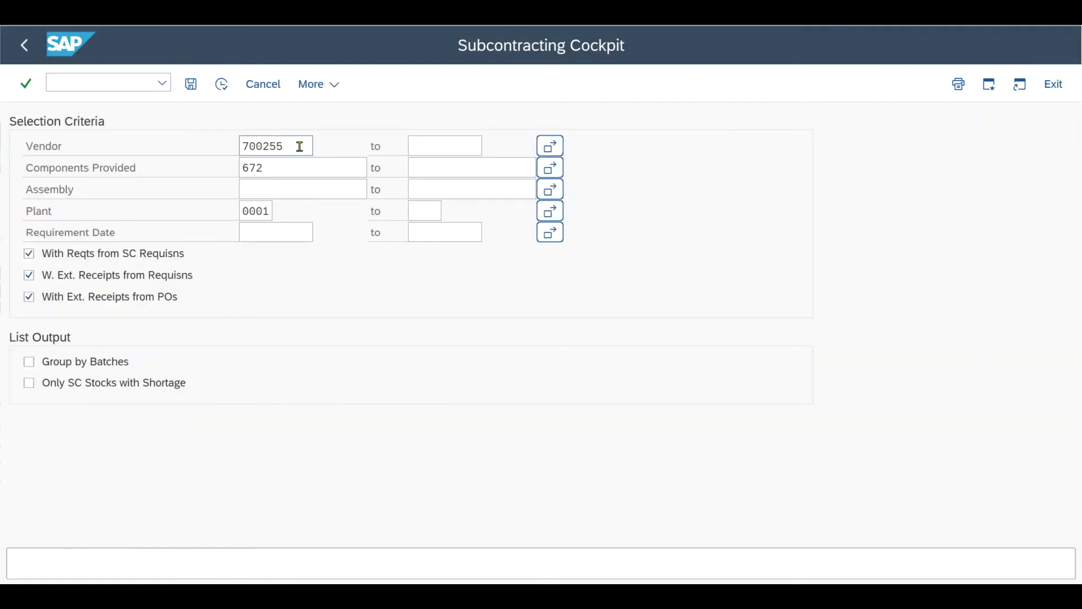
Review the cockpit's selection criteria and run it for the vendor, provided component 672 and plant 0001.
{"action": "left_click_drag", "start_coordinate": [300, 147], "coordinate": [248, 146]}
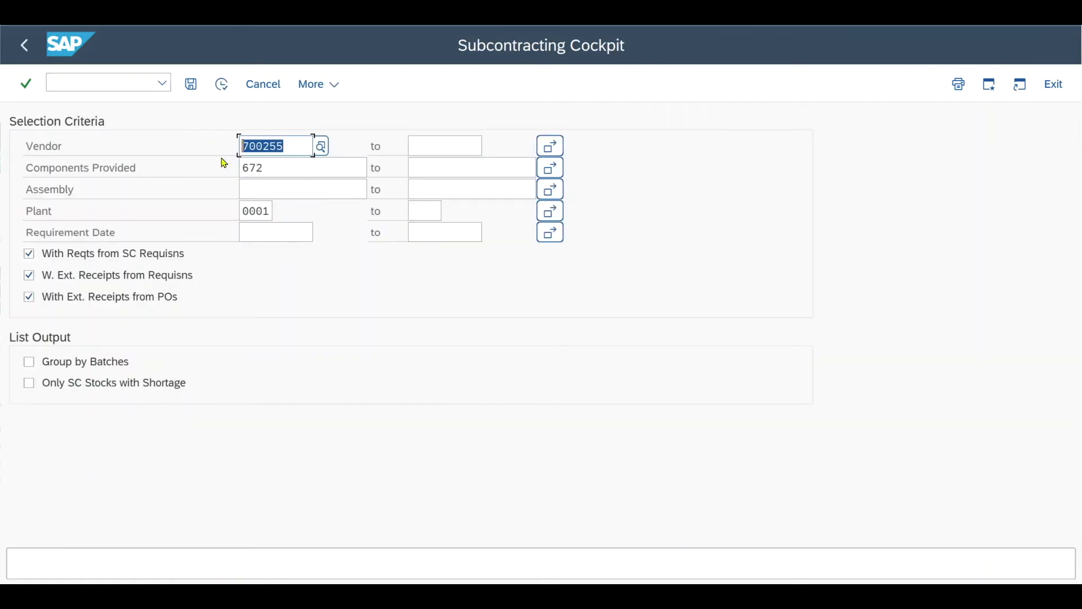
{"action": "left_click", "coordinate": [282, 167]}
{"action": "left_click_drag", "start_coordinate": [273, 167], "coordinate": [241, 166]}
{"action": "left_click", "coordinate": [284, 169]}
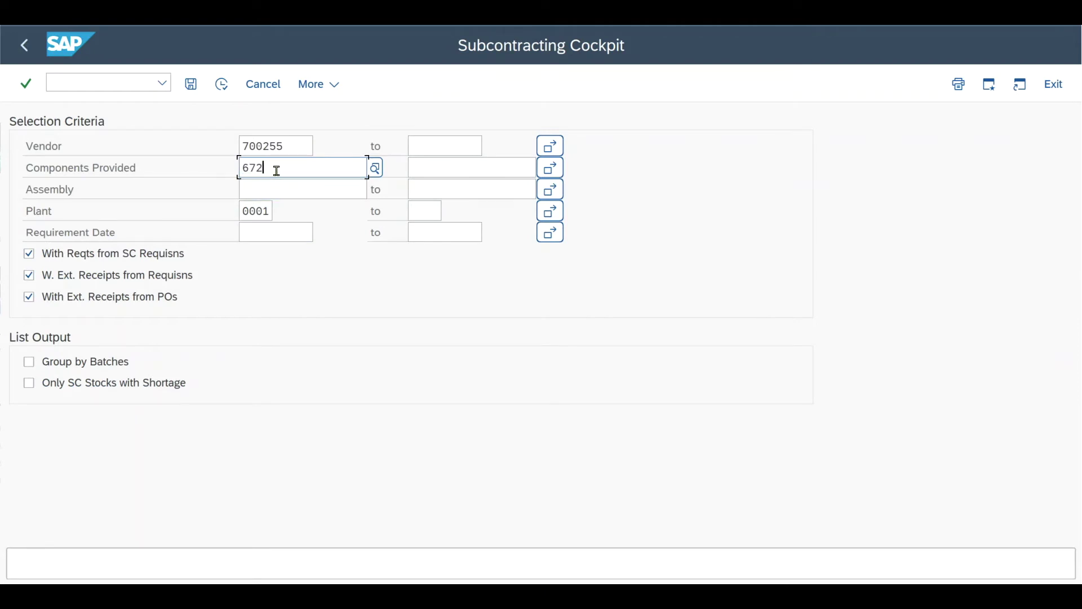
{"action": "left_click_drag", "start_coordinate": [243, 212], "coordinate": [268, 213]}
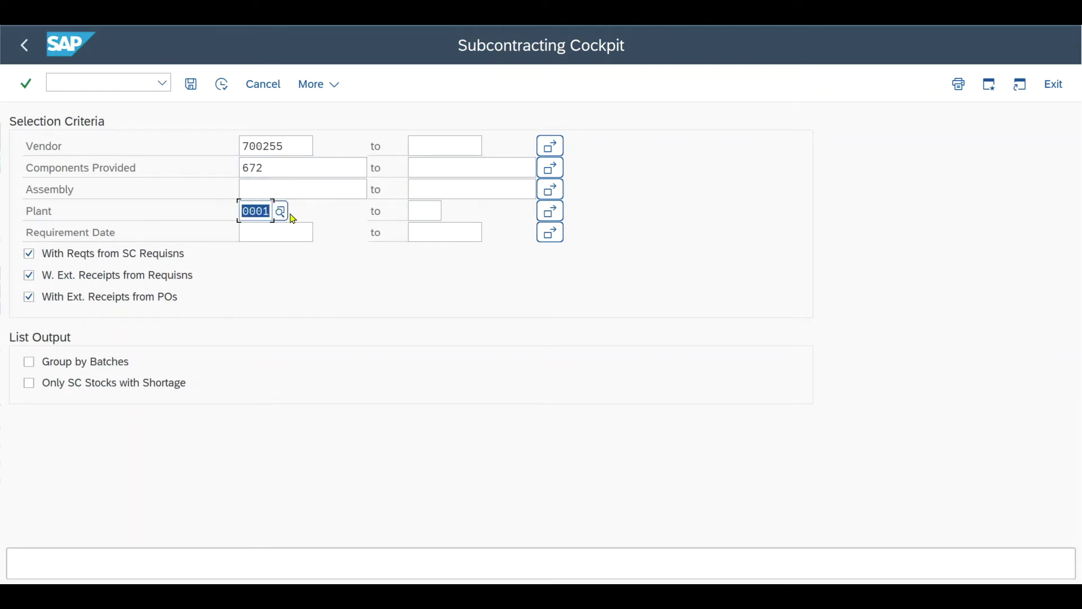
{"action": "left_click", "coordinate": [222, 84]}
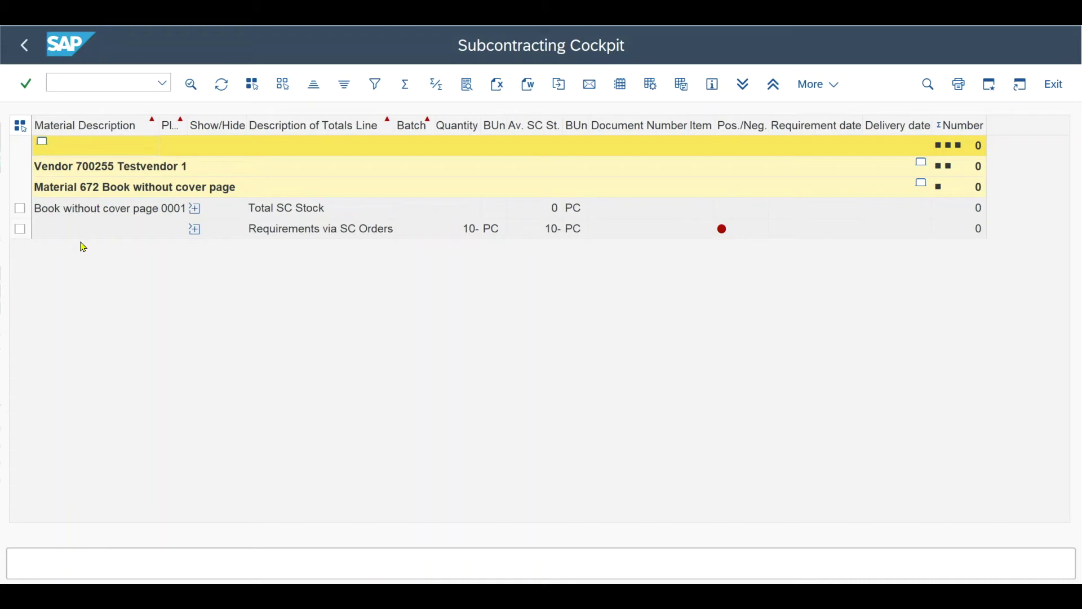
Start a goods issue for the Total SC Stock line of the book without cover page and dismiss the messages.
{"action": "left_click", "coordinate": [19, 208]}
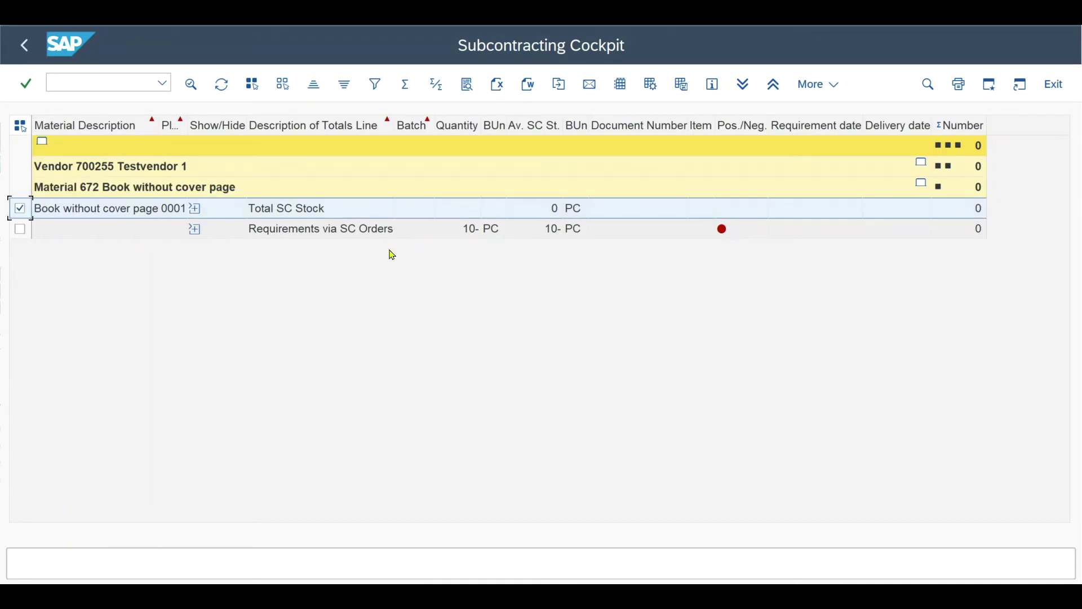
{"action": "left_click", "coordinate": [817, 83]}
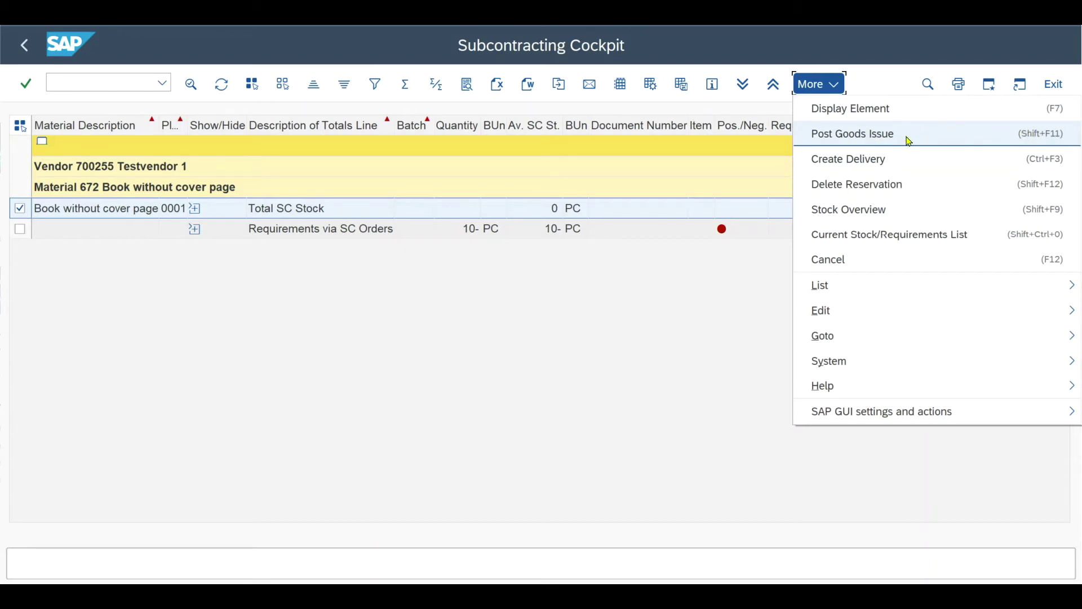
{"action": "left_click", "coordinate": [847, 135]}
{"action": "left_click_drag", "start_coordinate": [503, 225], "coordinate": [601, 252]}
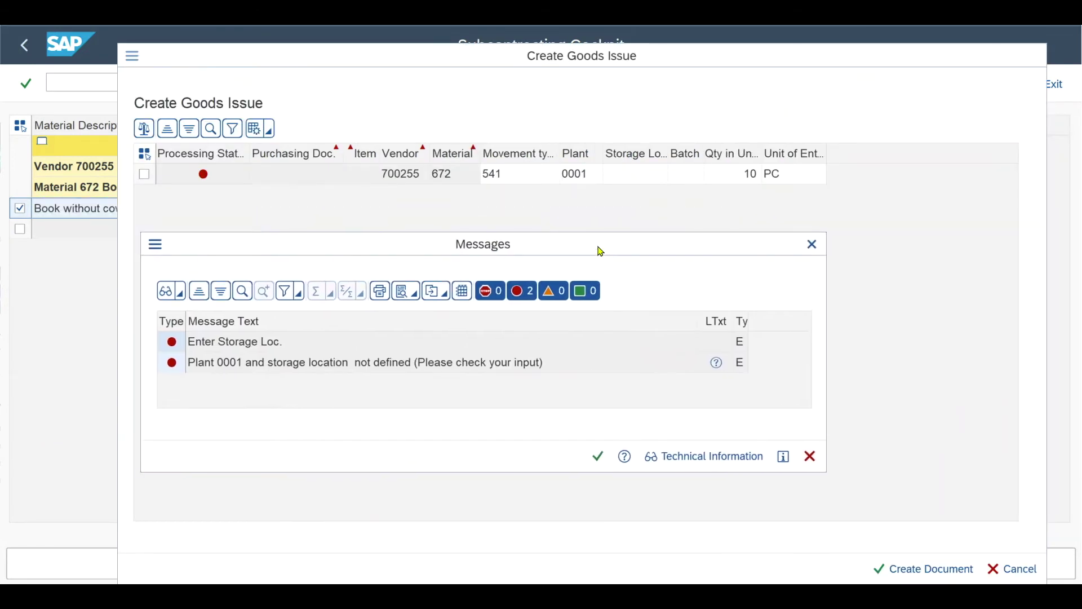
{"action": "left_click", "coordinate": [813, 249]}
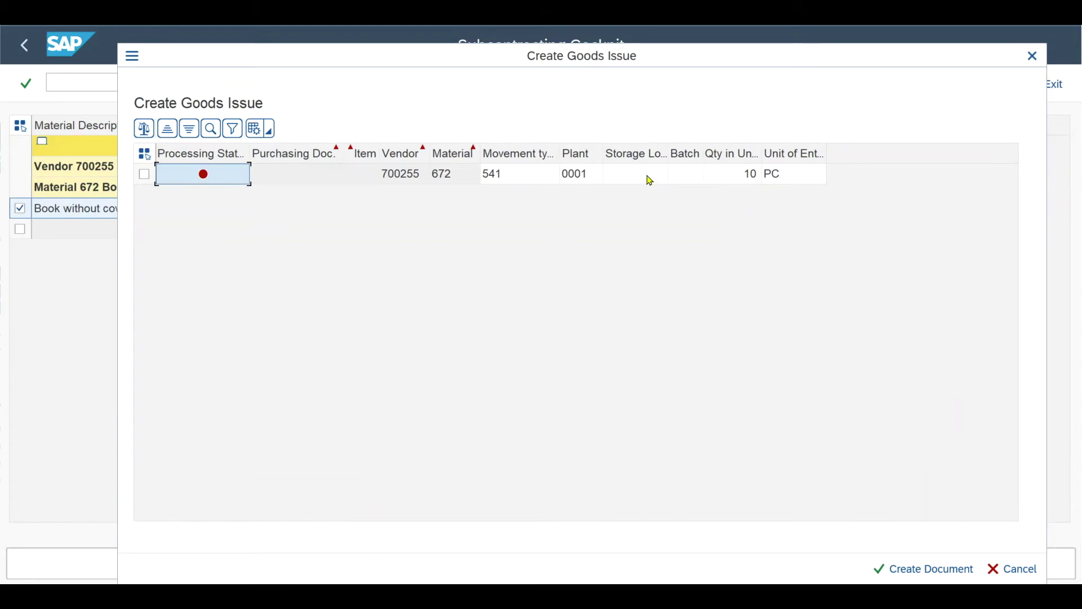
Set the goods issue's storage location to 0001, check the entry and create the document.
{"action": "left_click", "coordinate": [650, 179]}
{"action": "type", "text": "0001"}
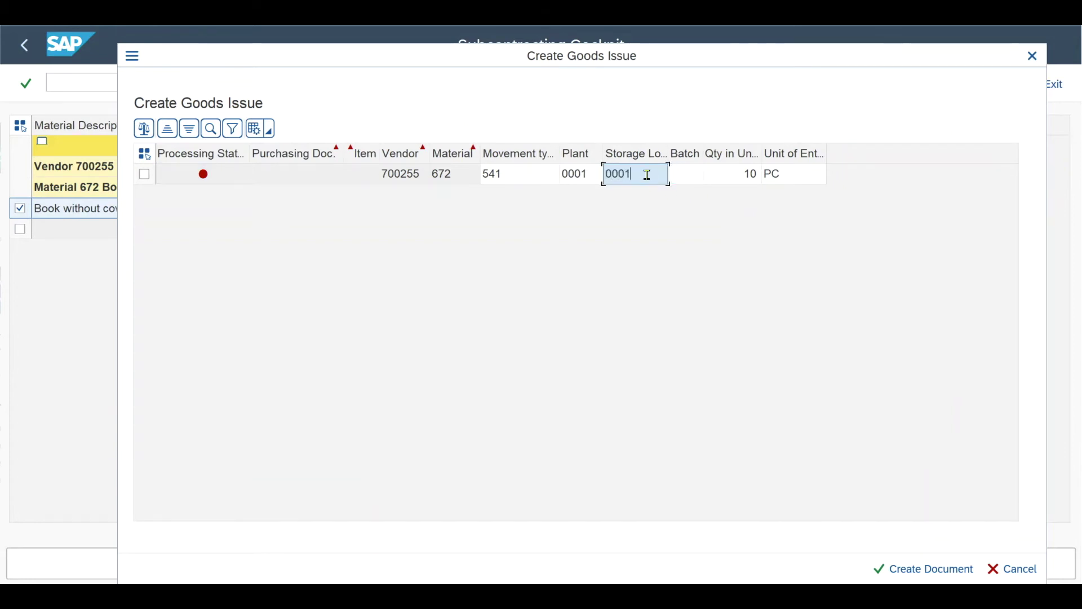
{"action": "left_click", "coordinate": [151, 131]}
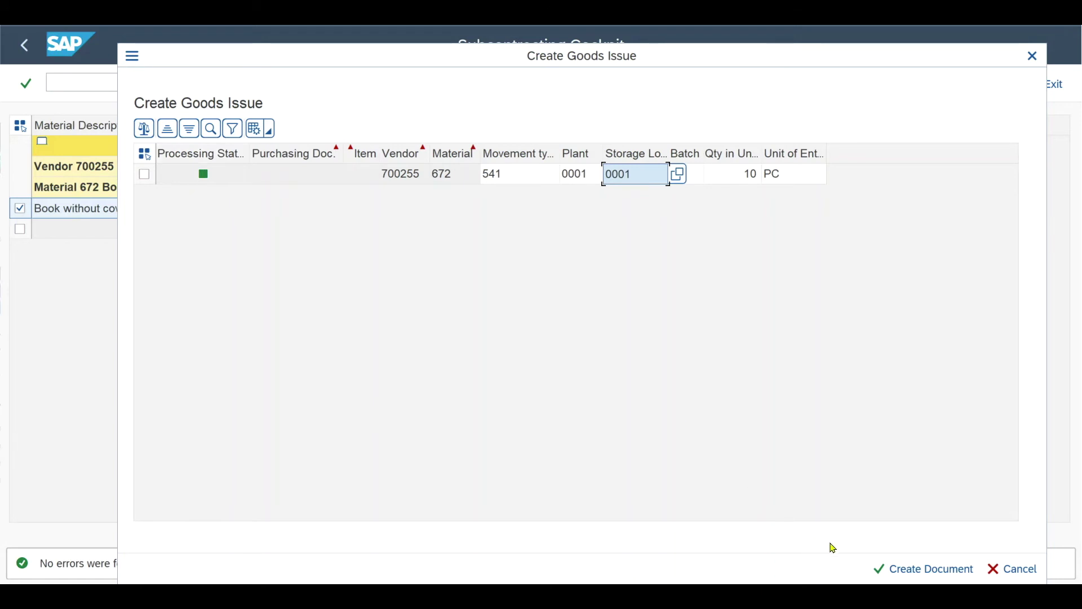
{"action": "left_click", "coordinate": [904, 570]}
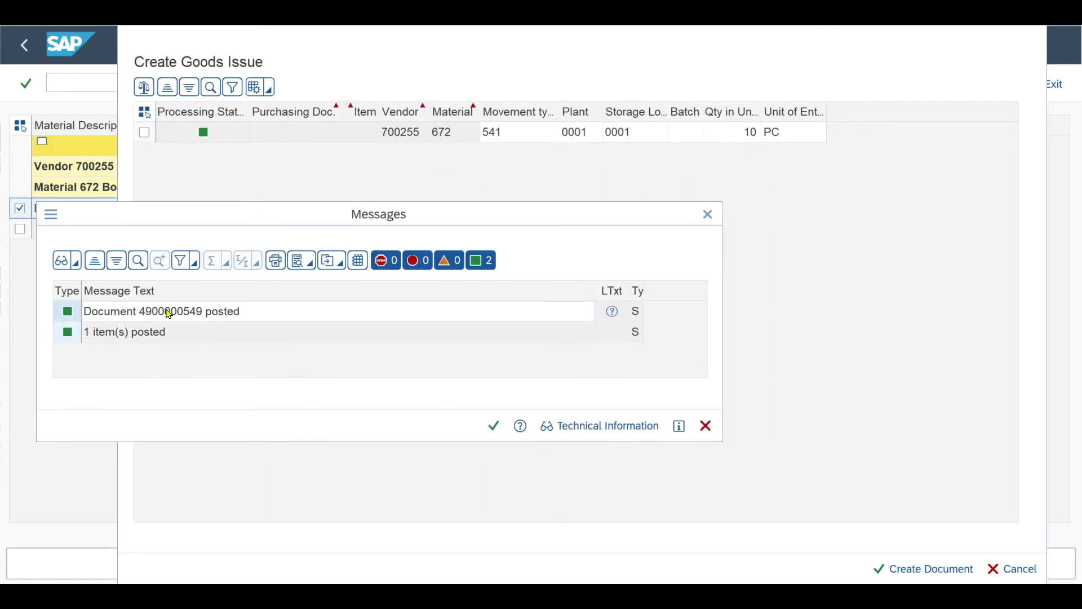
Close the posting messages of the goods issue and open transaction MIGO.
{"action": "left_click", "coordinate": [206, 315]}
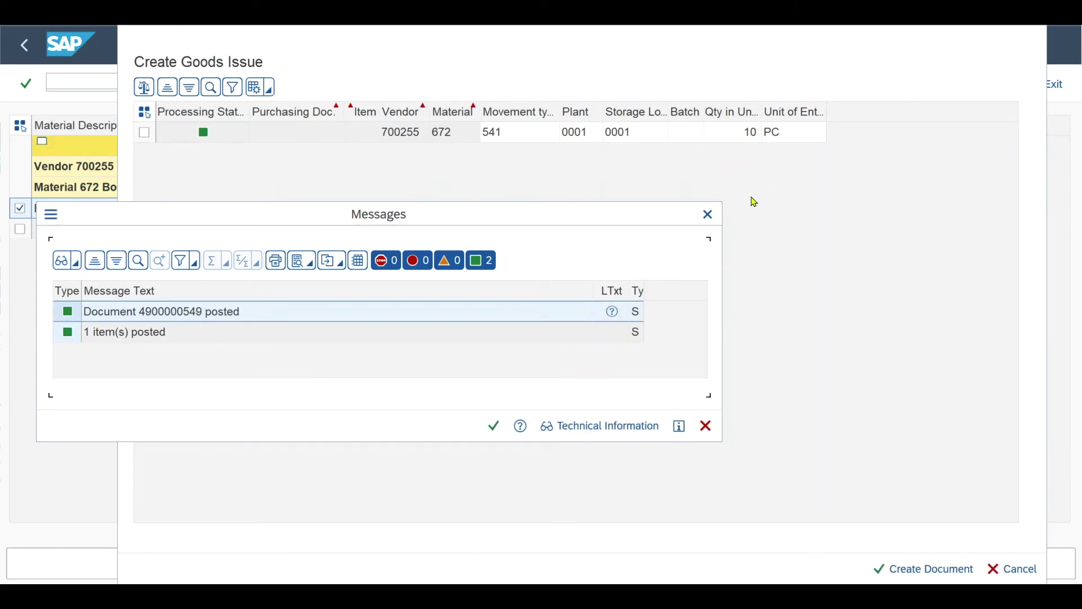
{"action": "left_click", "coordinate": [708, 214]}
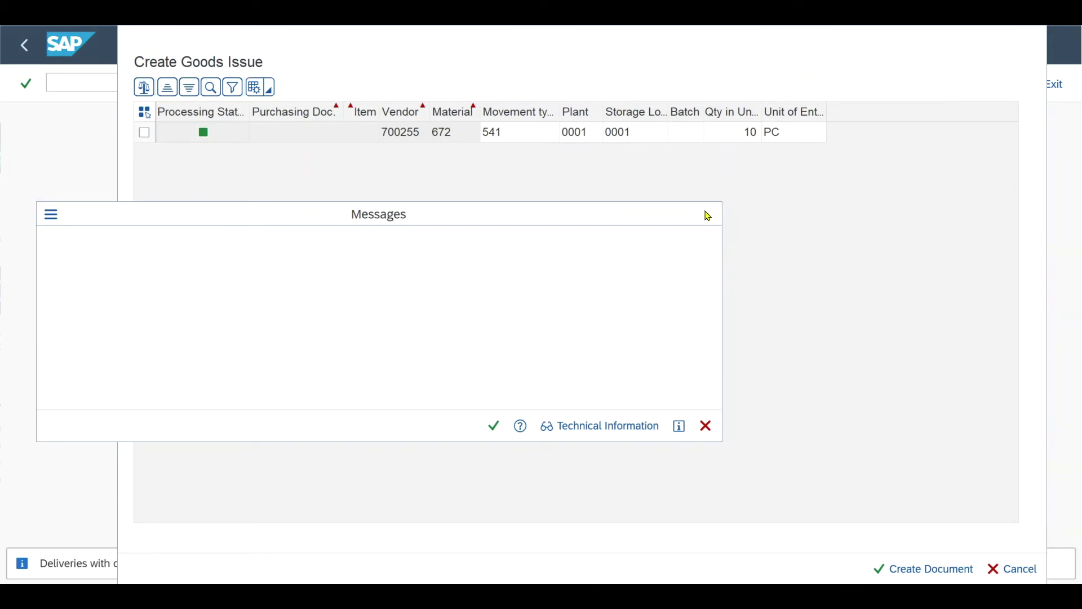
{"action": "left_click", "coordinate": [137, 81]}
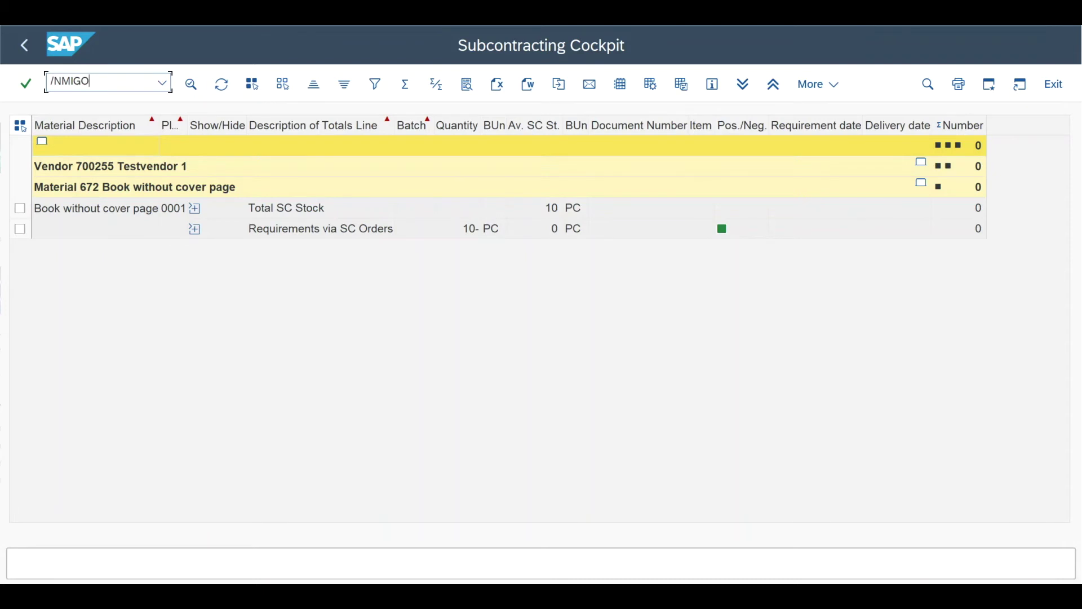
{"action": "type", "text": "/NMIGO"}
{"action": "key", "text": "Return"}
{"action": "left_click", "coordinate": [129, 124]}
{"action": "left_click", "coordinate": [108, 203]}
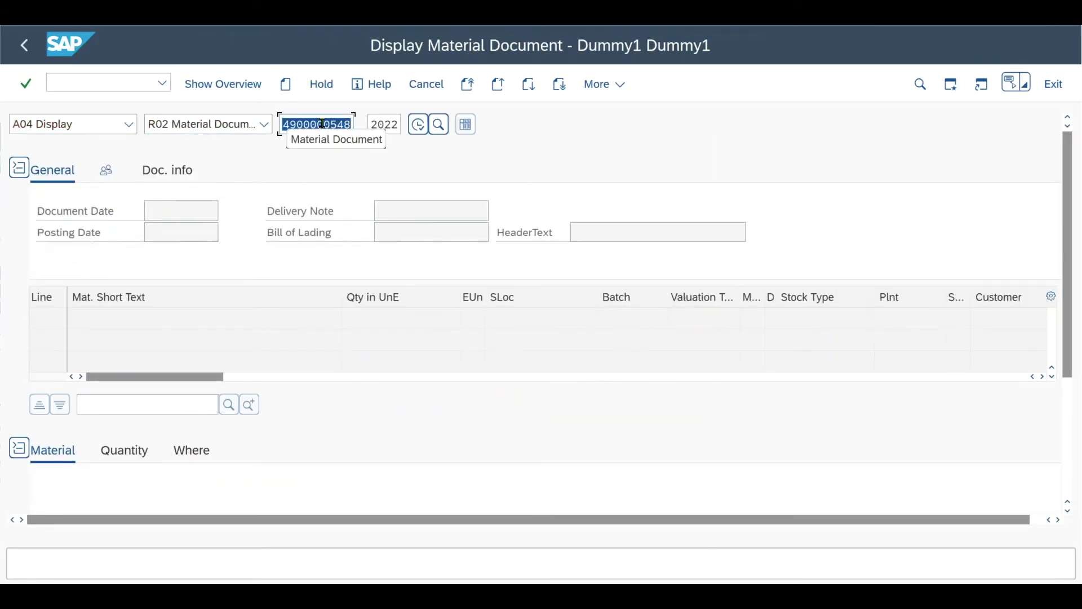
{"action": "key", "text": "End"}
{"action": "key", "text": "BackSpace"}
{"action": "type", "text": "9"}
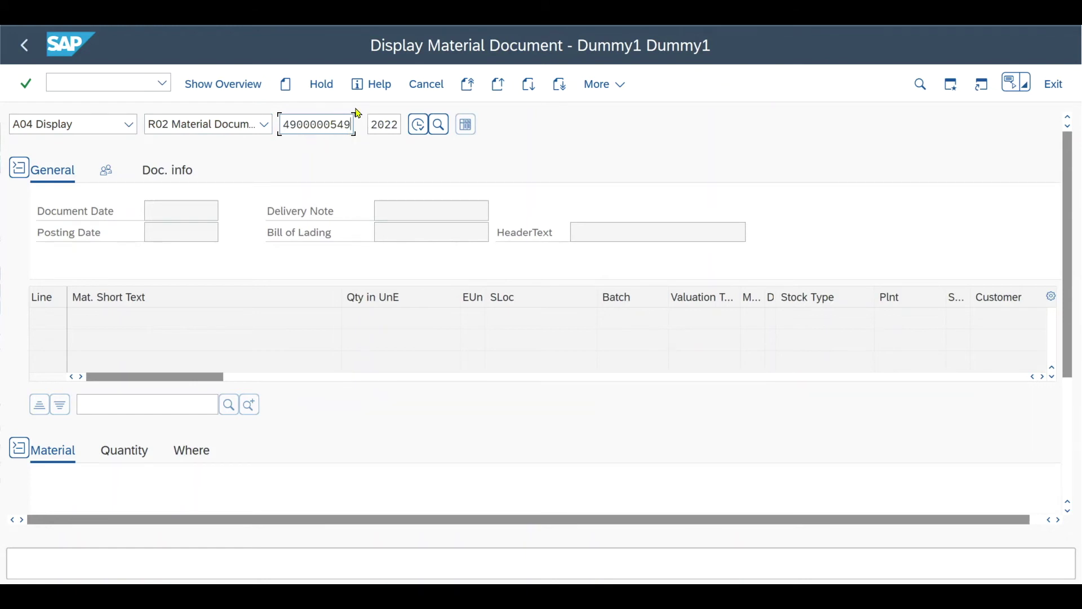
{"action": "left_click", "coordinate": [417, 124]}
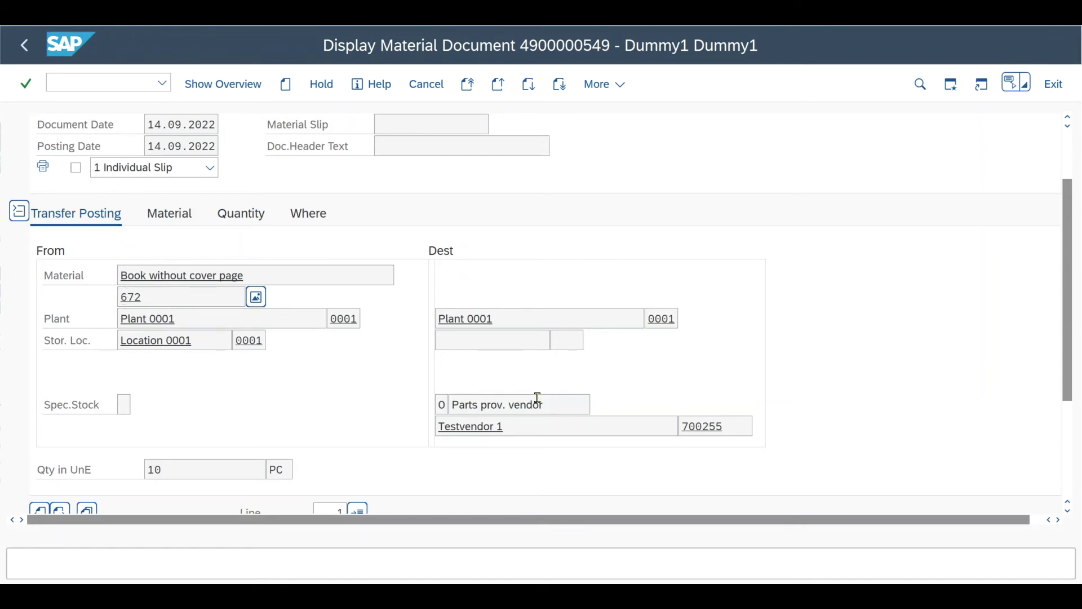
Examine the movement type and document info of the displayed transfer posting and look for its FI documents.
{"action": "left_click", "coordinate": [308, 214]}
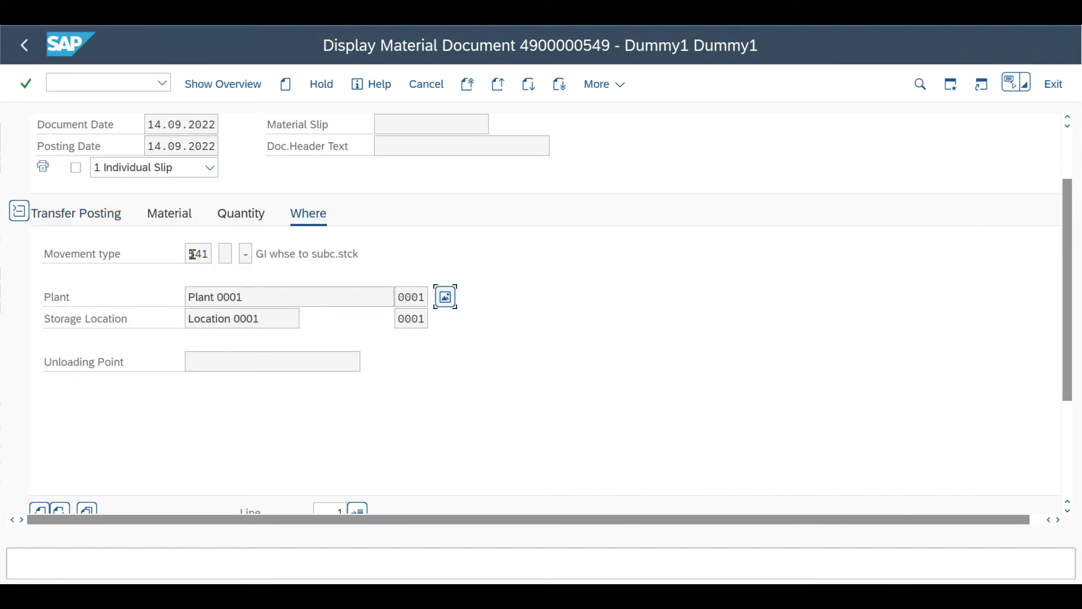
{"action": "left_click", "coordinate": [225, 261]}
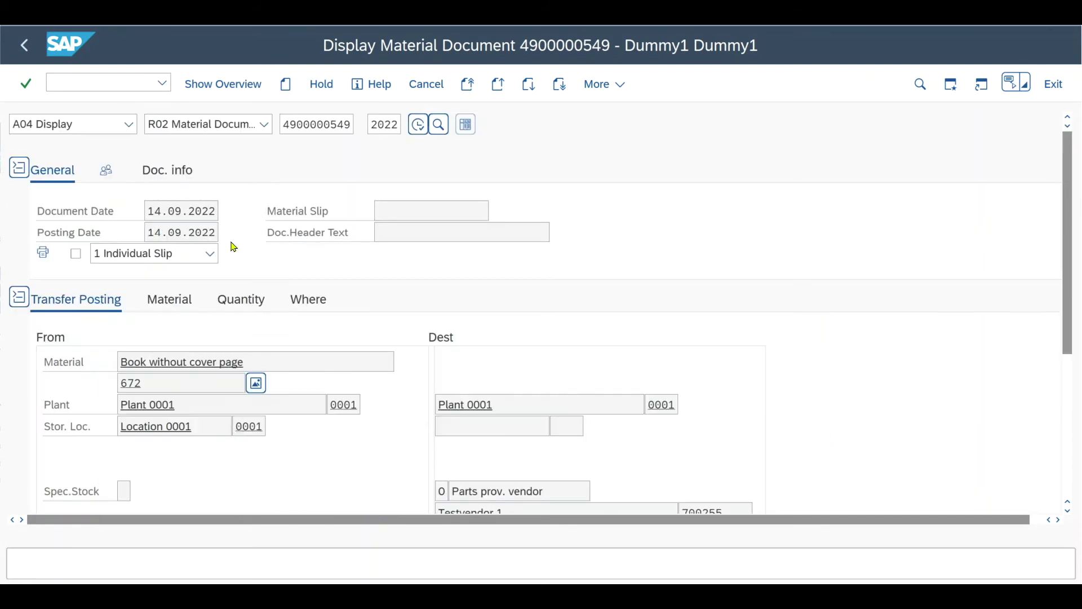
{"action": "left_click", "coordinate": [179, 176]}
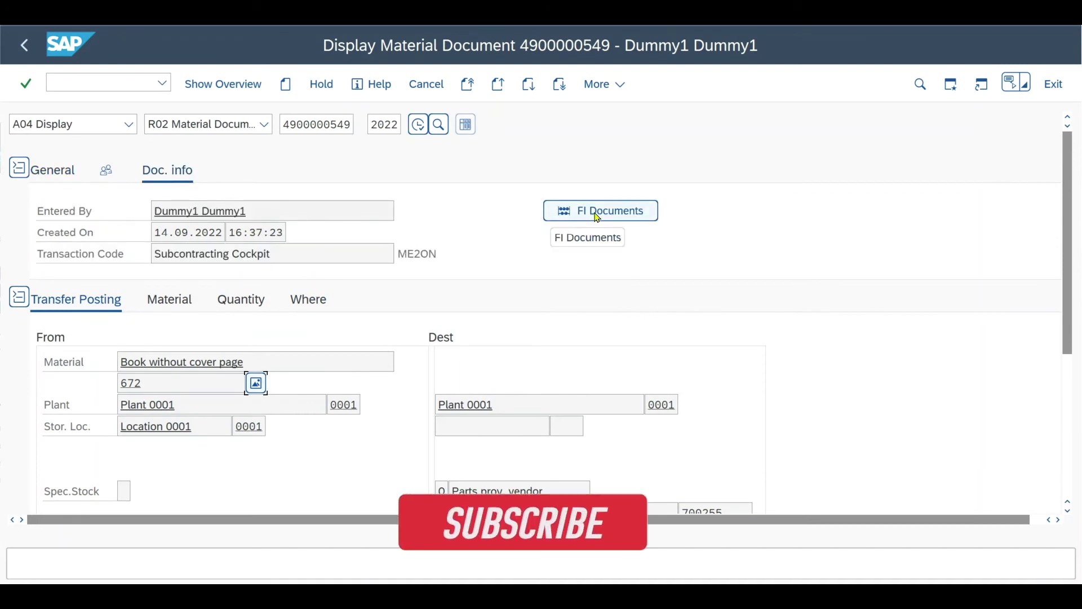
{"action": "left_click", "coordinate": [598, 217]}
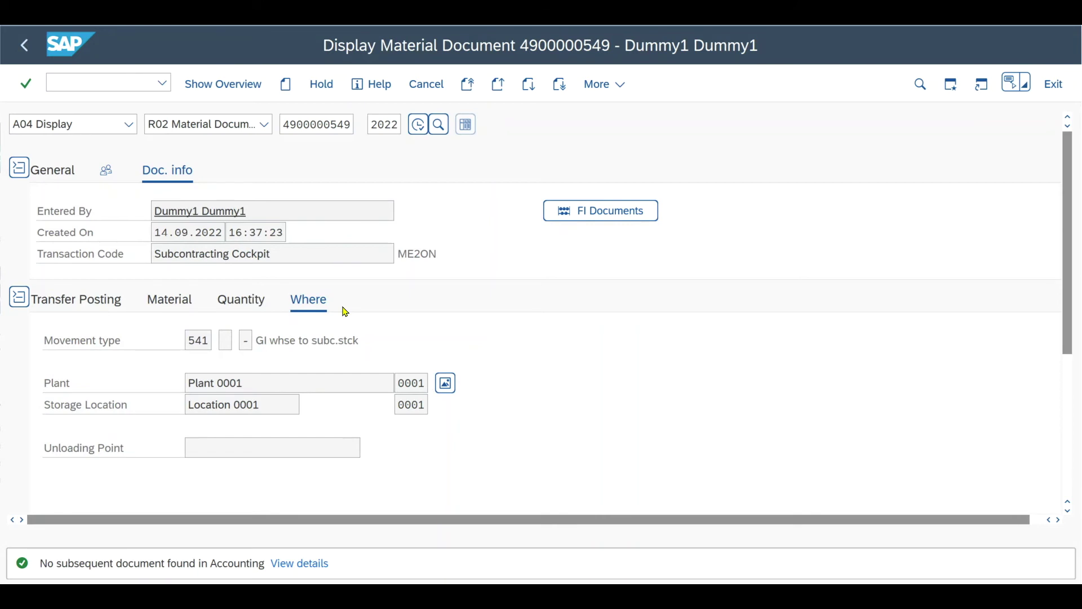
Switch to the Notepad notes and check the step for posting the goods receipt of the finished books.
{"action": "key", "text": "alt+Tab"}
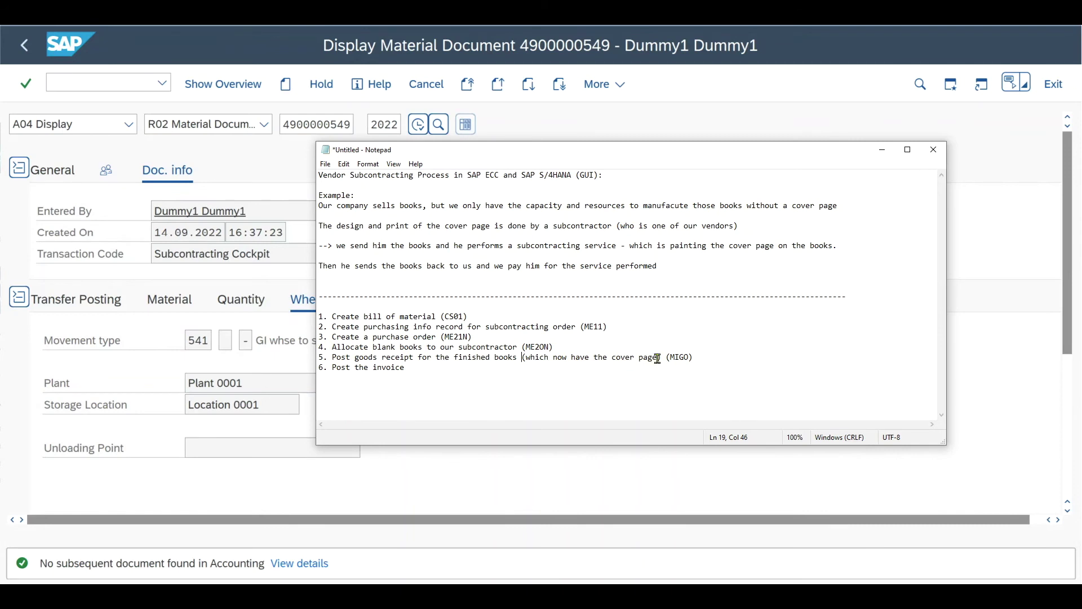
{"action": "left_click_drag", "start_coordinate": [657, 358], "coordinate": [608, 359]}
{"action": "left_click_drag", "start_coordinate": [692, 357], "coordinate": [665, 357]}
Start an A01 Goods Receipt in SAP with reference R01 Purchase Order and load the subcontracting purchase order's items.
{"action": "left_click", "coordinate": [123, 127]}
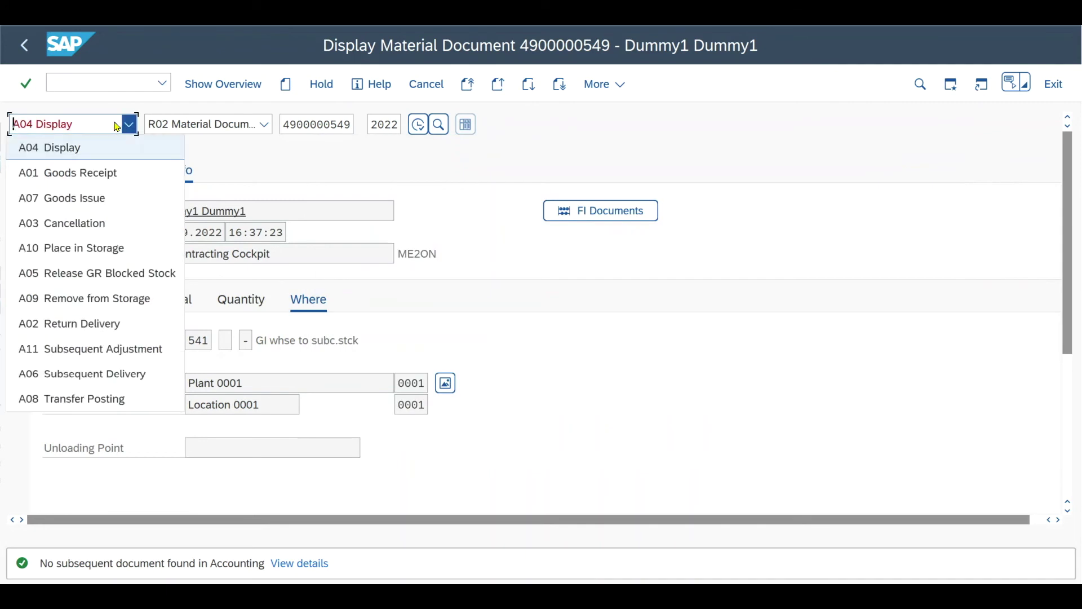
{"action": "left_click", "coordinate": [96, 172]}
{"action": "left_click", "coordinate": [208, 130]}
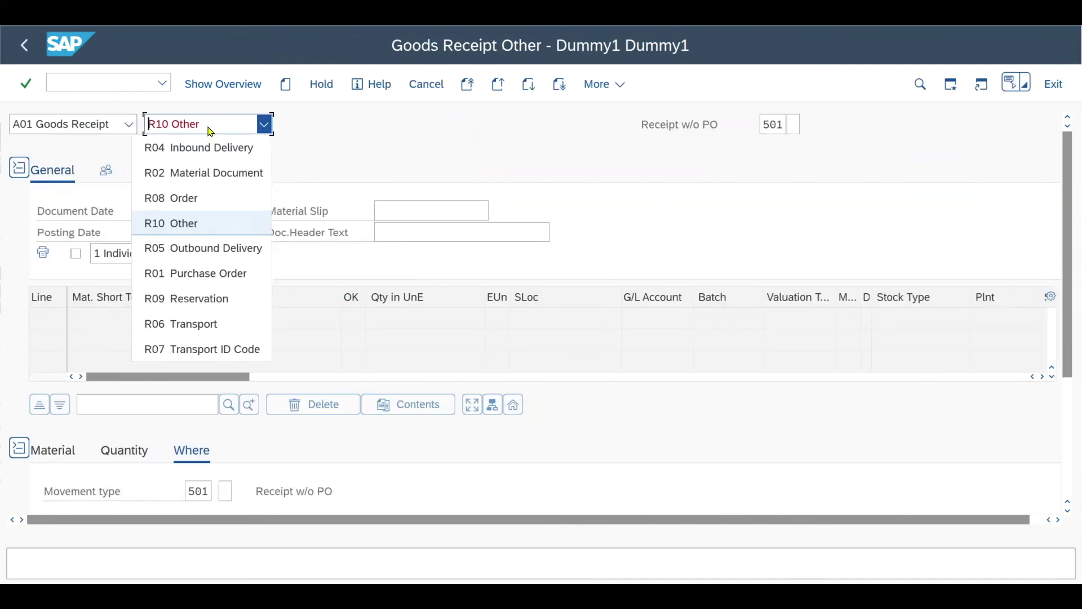
{"action": "left_click", "coordinate": [213, 272]}
{"action": "left_click", "coordinate": [310, 124]}
{"action": "key", "text": "ctrl+v"}
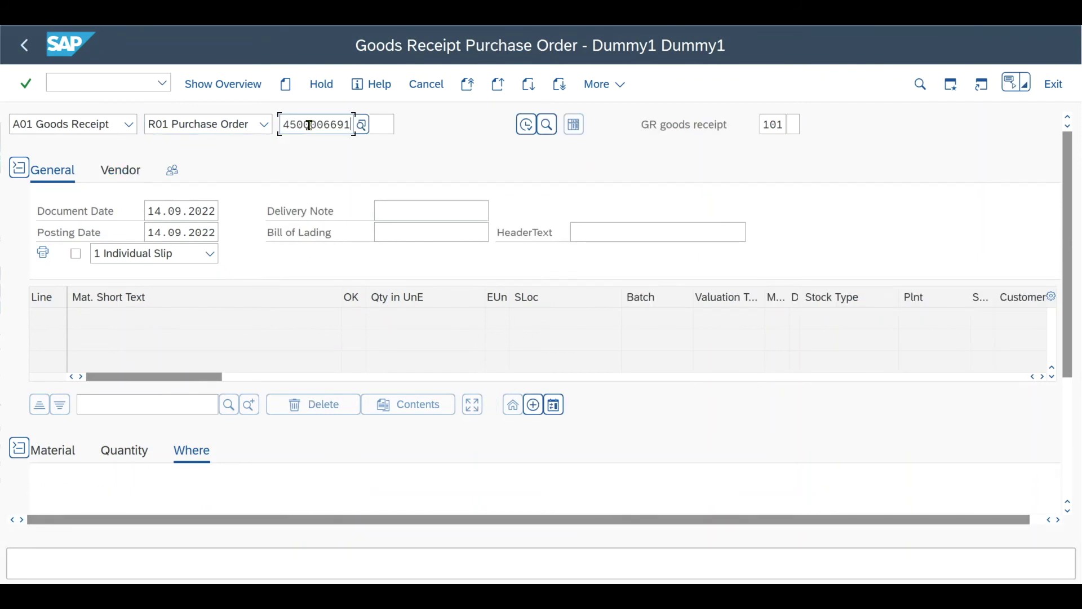
{"action": "key", "text": "Return"}
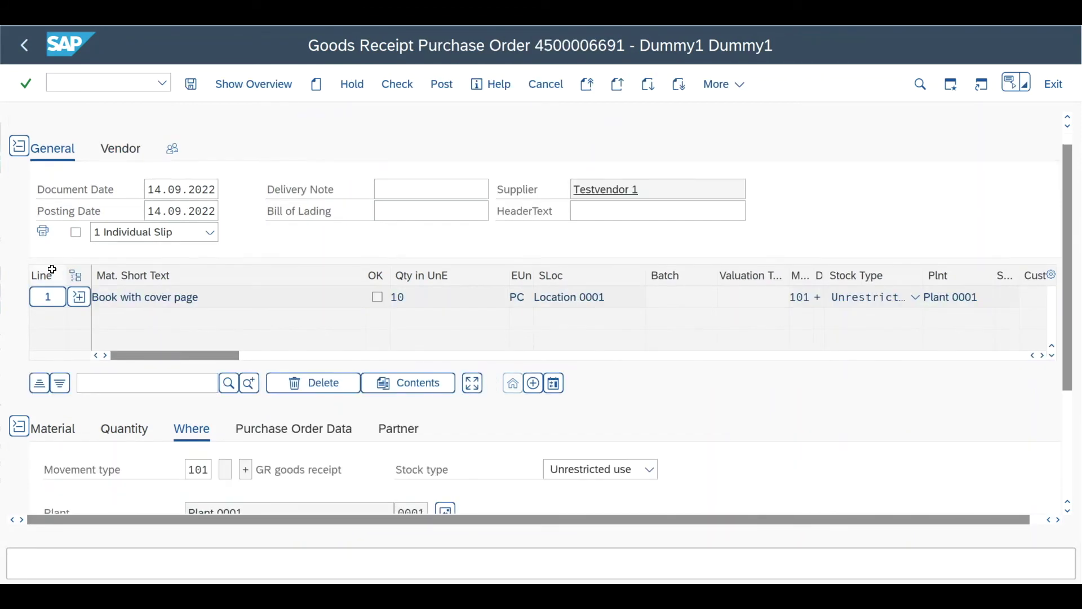
Expand the Book with cover page item and examine it together with its component, Book without cover page.
{"action": "left_click", "coordinate": [79, 303]}
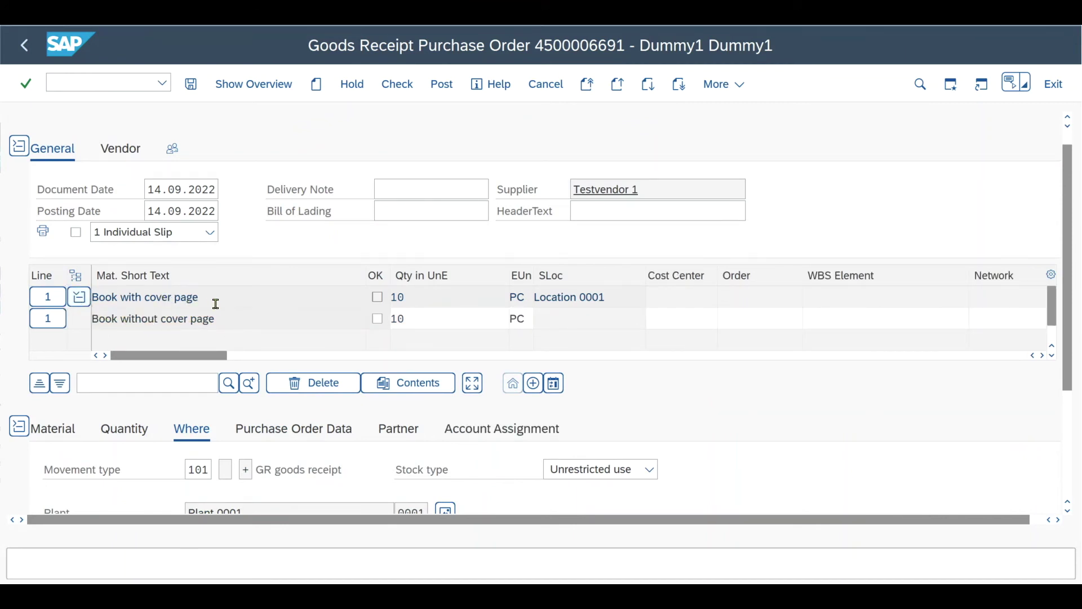
{"action": "left_click_drag", "start_coordinate": [212, 299], "coordinate": [92, 298]}
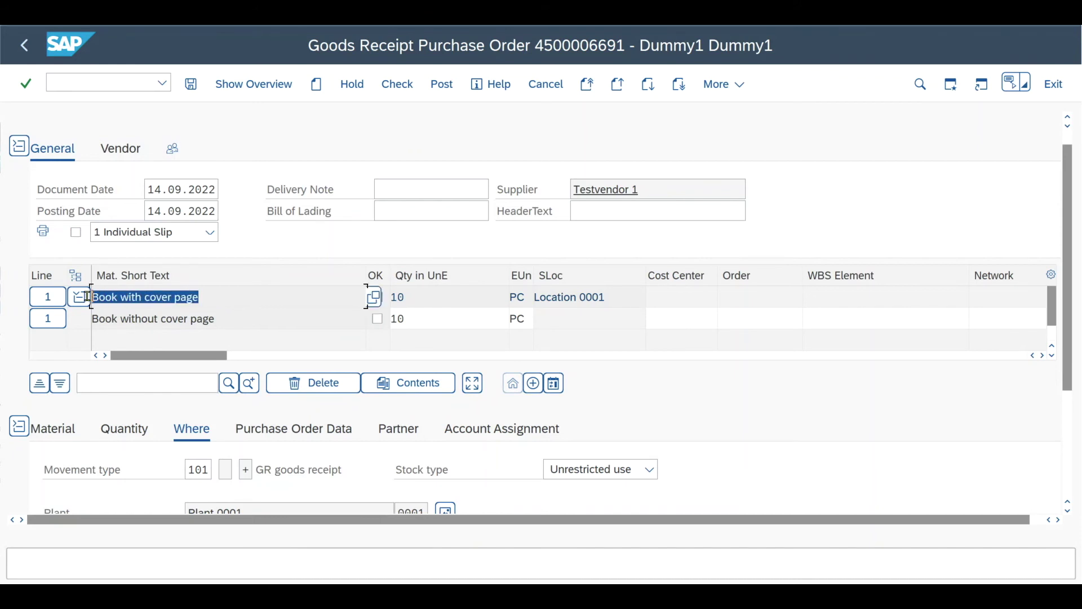
{"action": "left_click", "coordinate": [213, 297]}
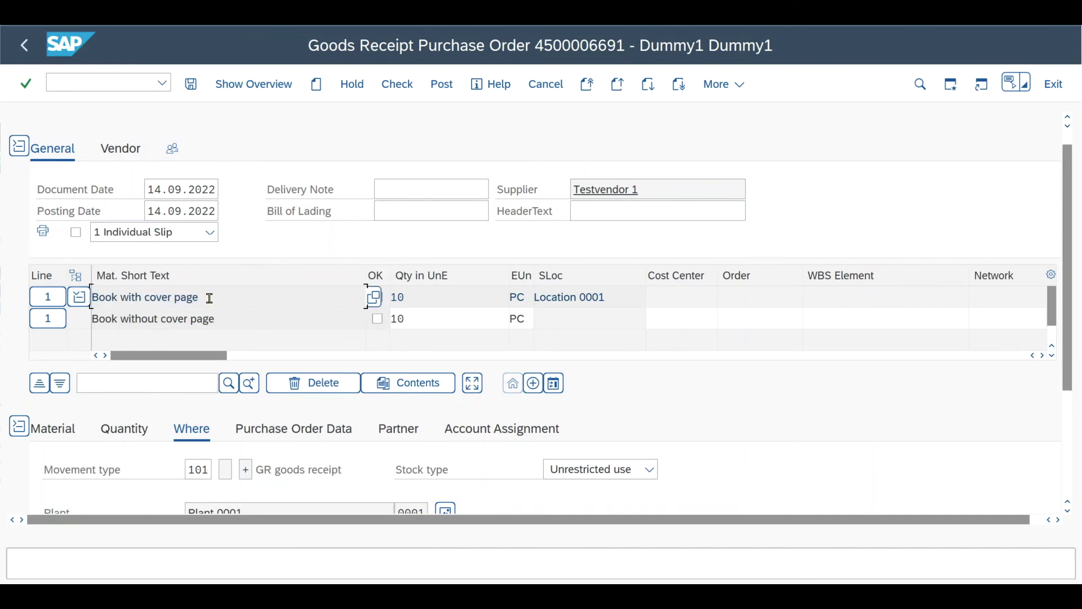
{"action": "left_click_drag", "start_coordinate": [209, 298], "coordinate": [92, 297]}
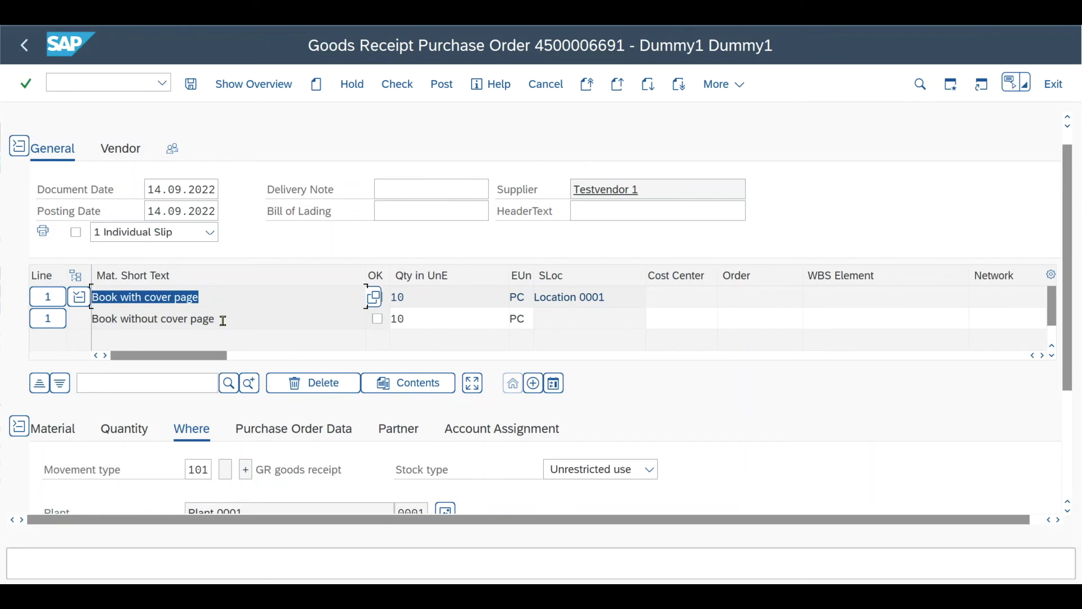
{"action": "left_click_drag", "start_coordinate": [215, 319], "coordinate": [59, 323]}
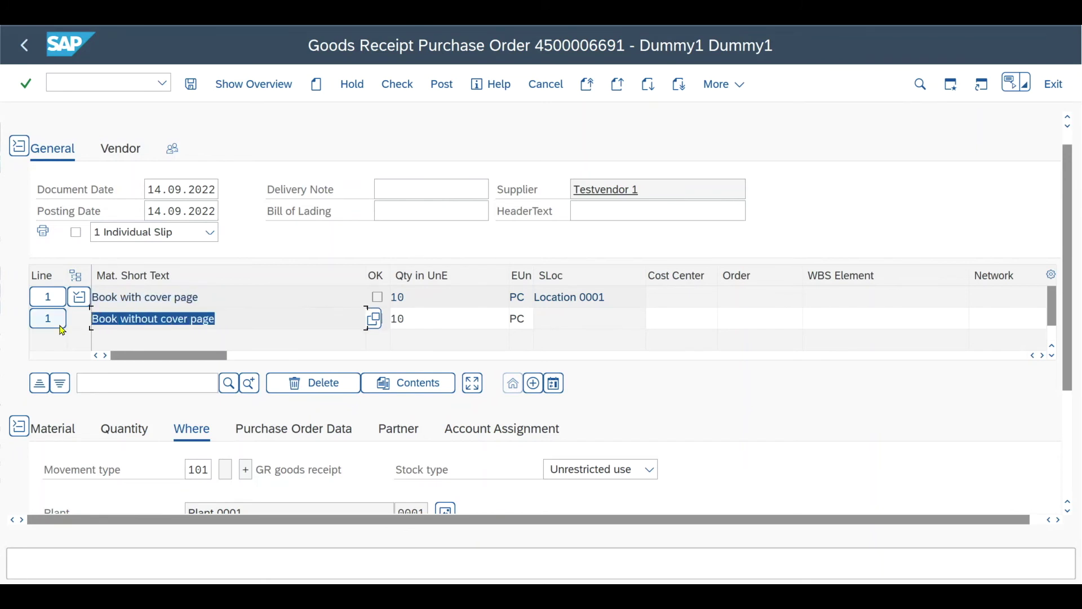
{"action": "left_click", "coordinate": [223, 320]}
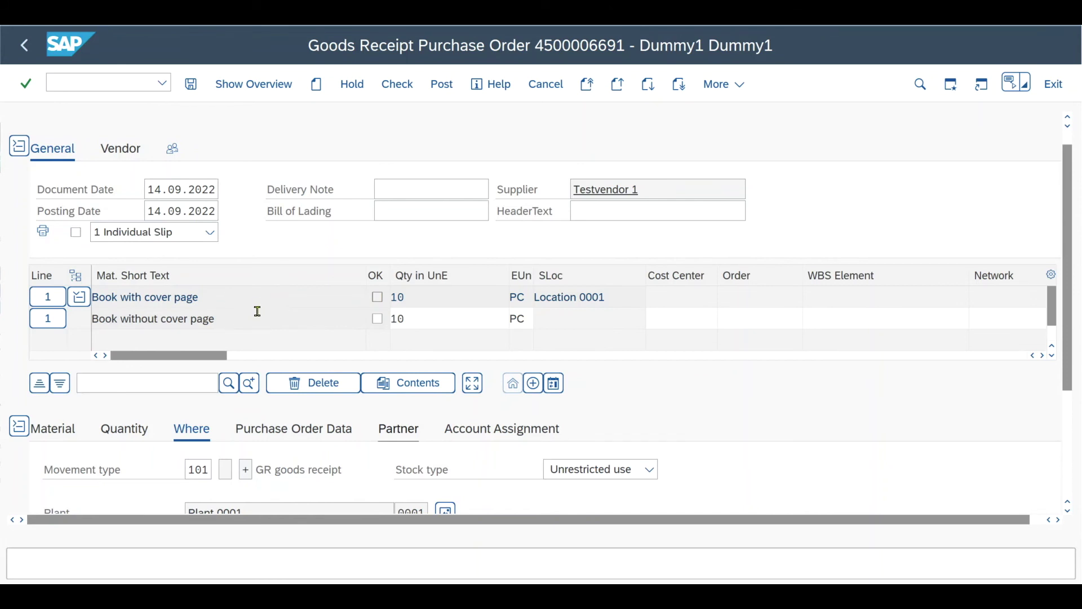
Mark both the finished book and its component as OK and post the goods receipt.
{"action": "left_click", "coordinate": [377, 297]}
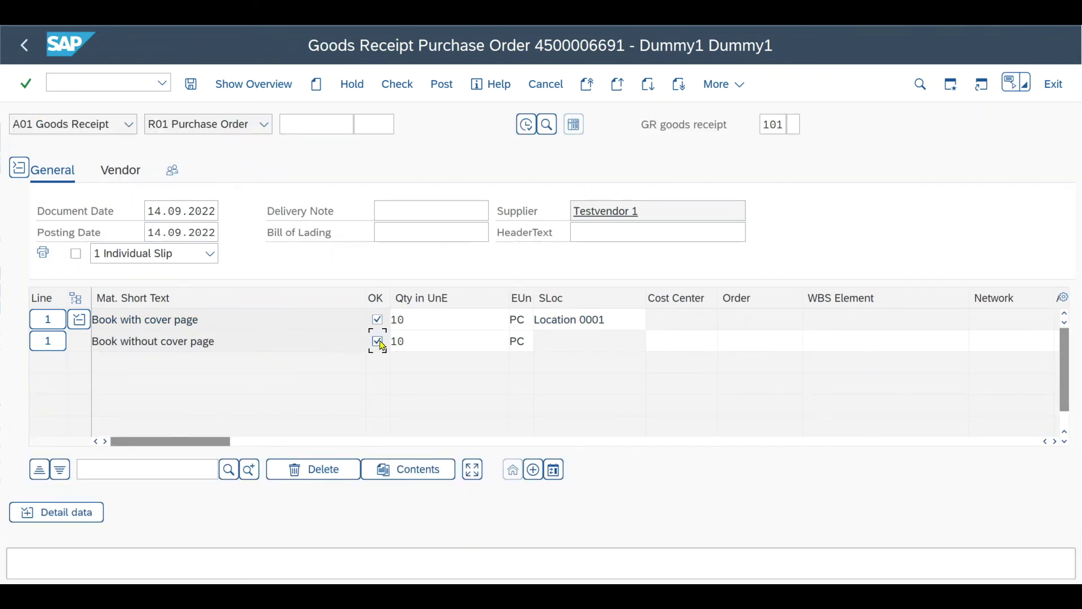
{"action": "left_click", "coordinate": [192, 84]}
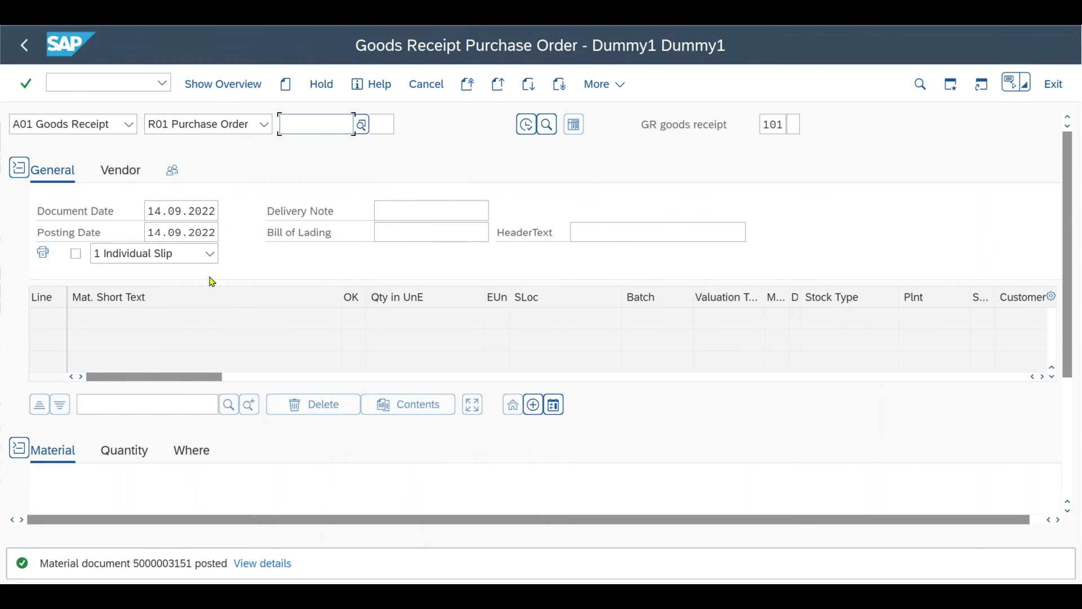
Display the newly posted goods receipt's material document and open its document info.
{"action": "left_click", "coordinate": [129, 124]}
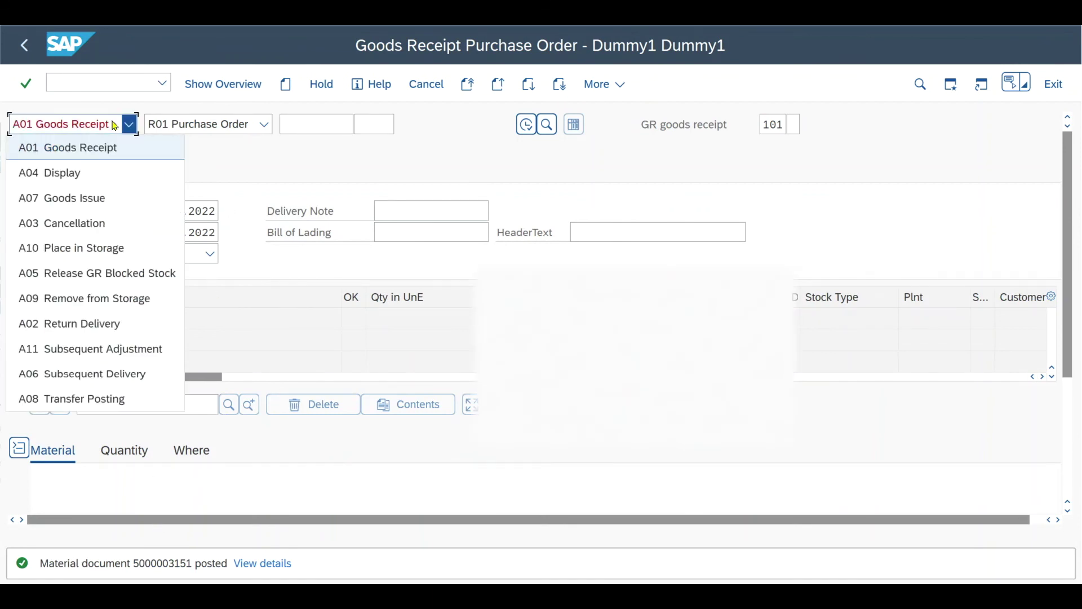
{"action": "left_click", "coordinate": [88, 173]}
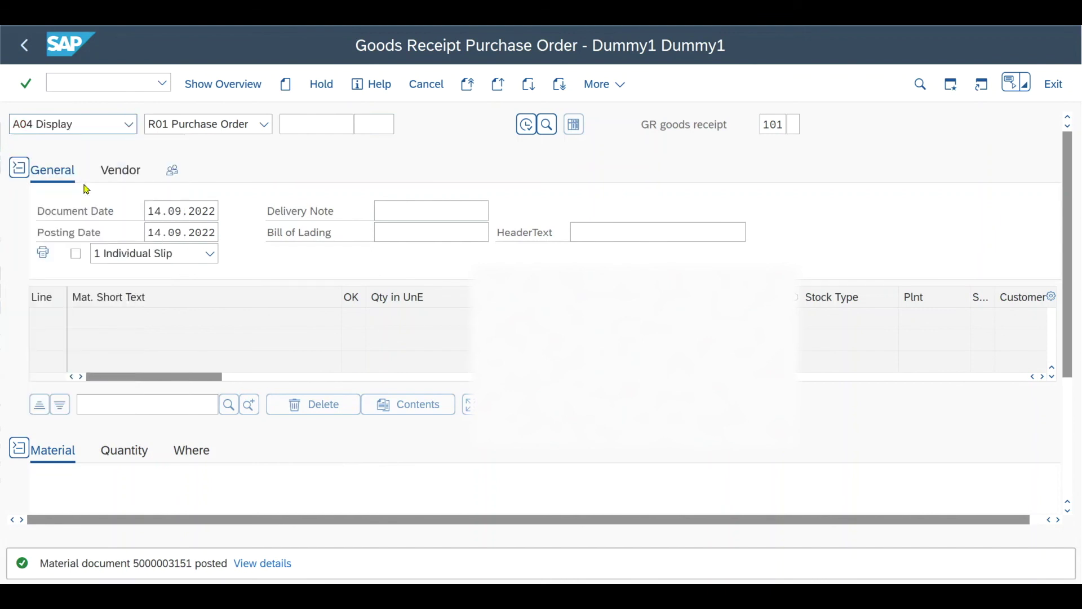
{"action": "left_click", "coordinate": [236, 126]}
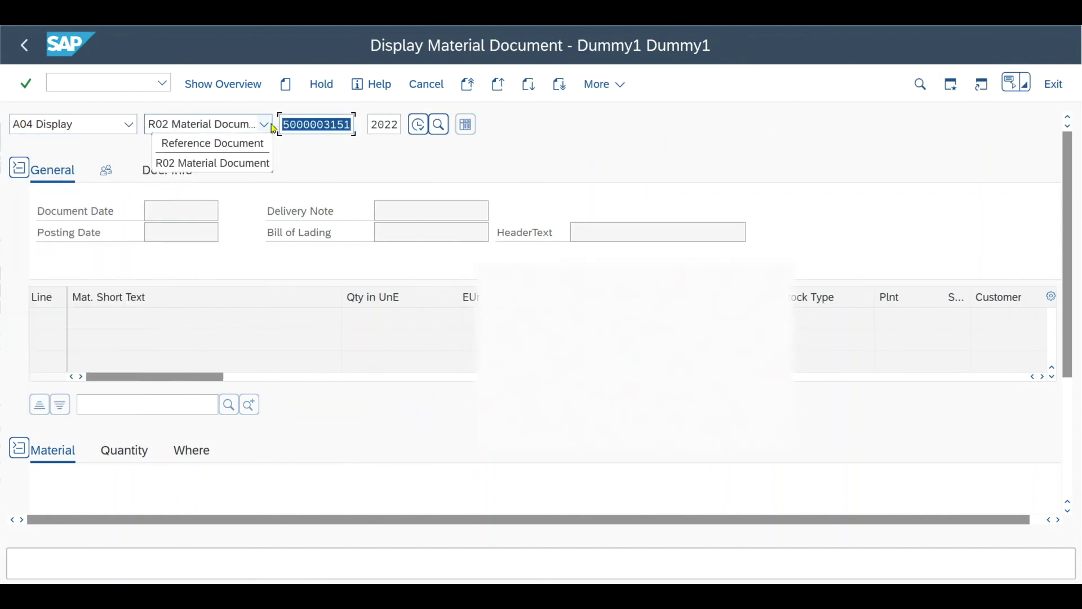
{"action": "left_click", "coordinate": [225, 161]}
{"action": "left_click", "coordinate": [231, 177]}
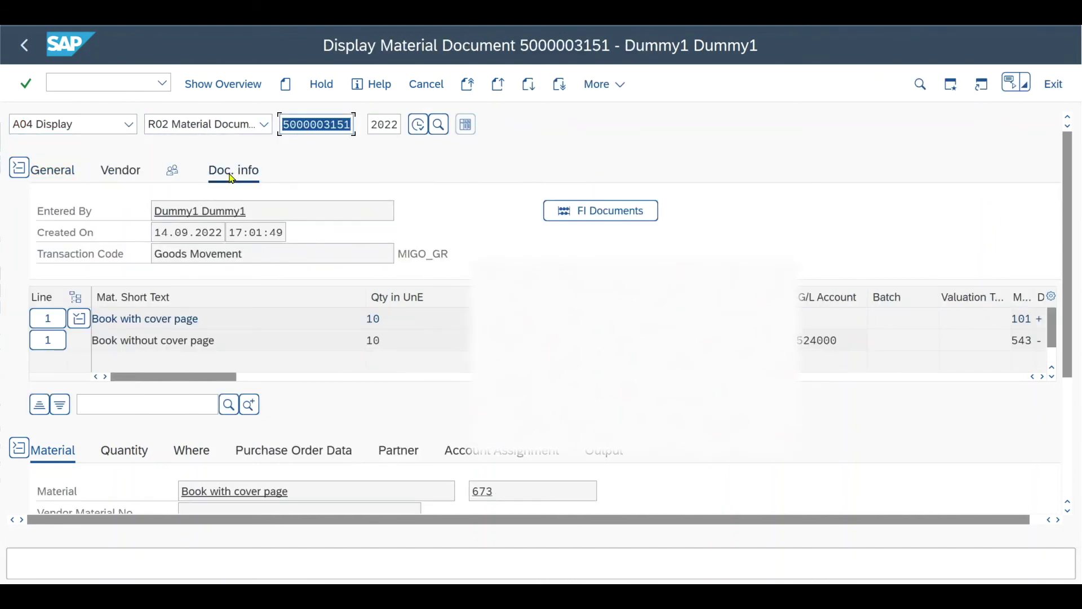
Open the accounting document from the goods receipt's FI documents and examine its line items.
{"action": "left_click", "coordinate": [594, 218]}
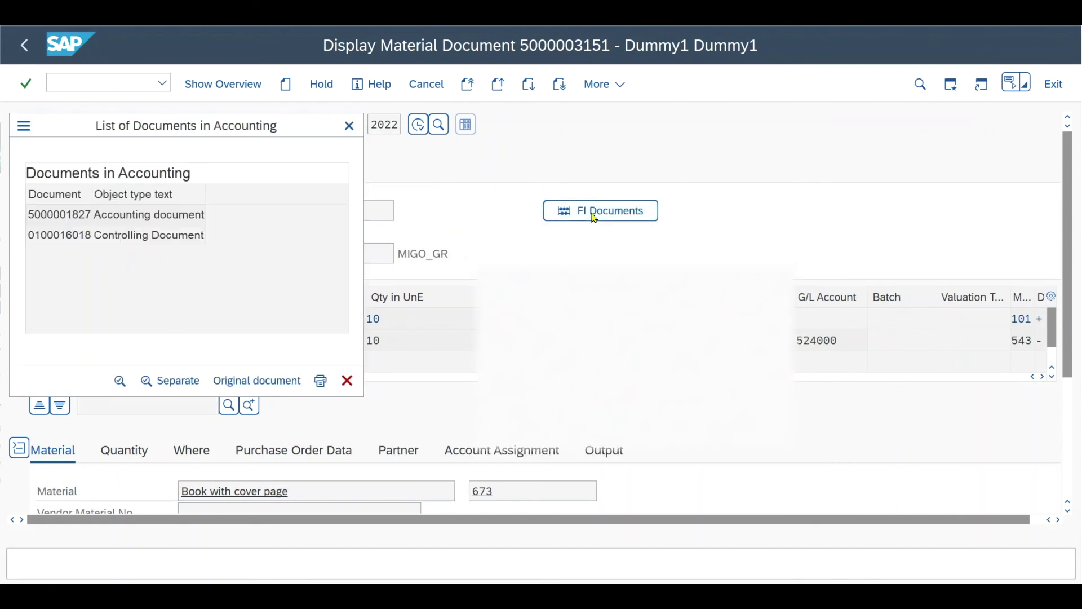
{"action": "left_click", "coordinate": [76, 217]}
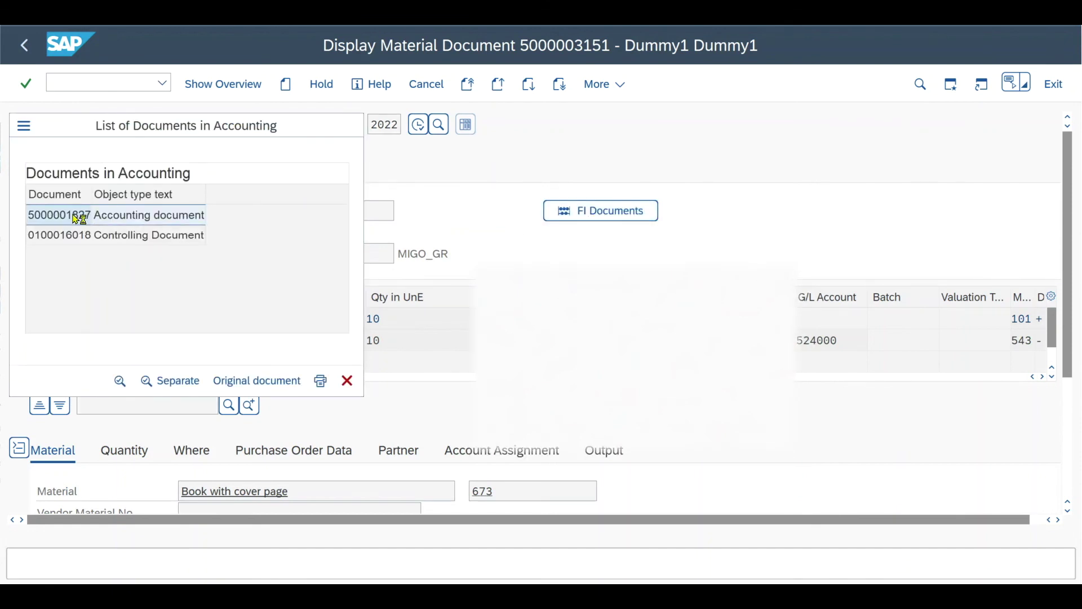
{"action": "double_click", "coordinate": [78, 218]}
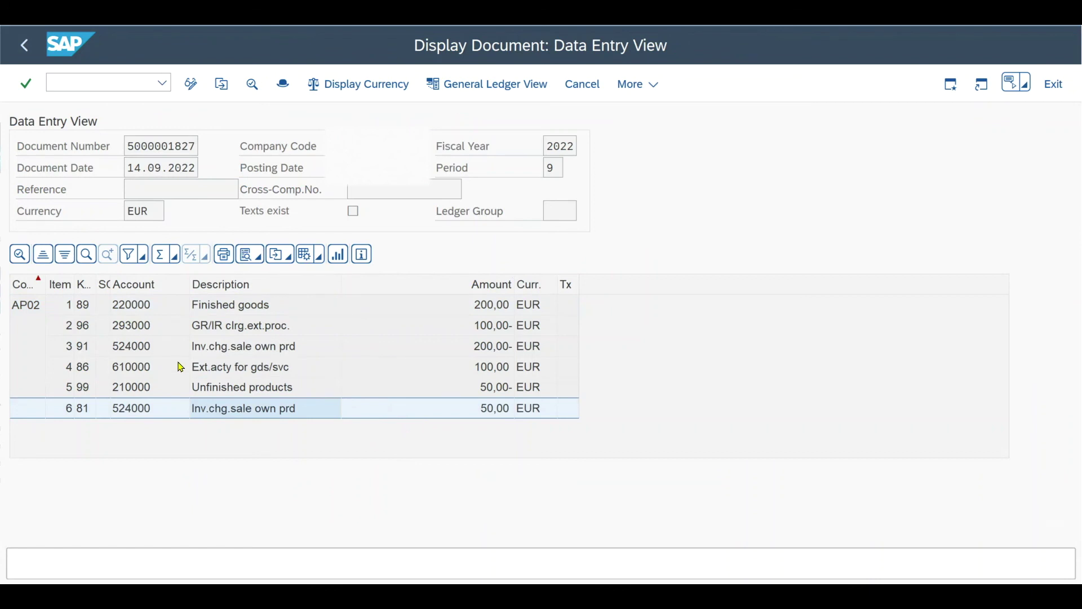
{"action": "left_click", "coordinate": [27, 407]}
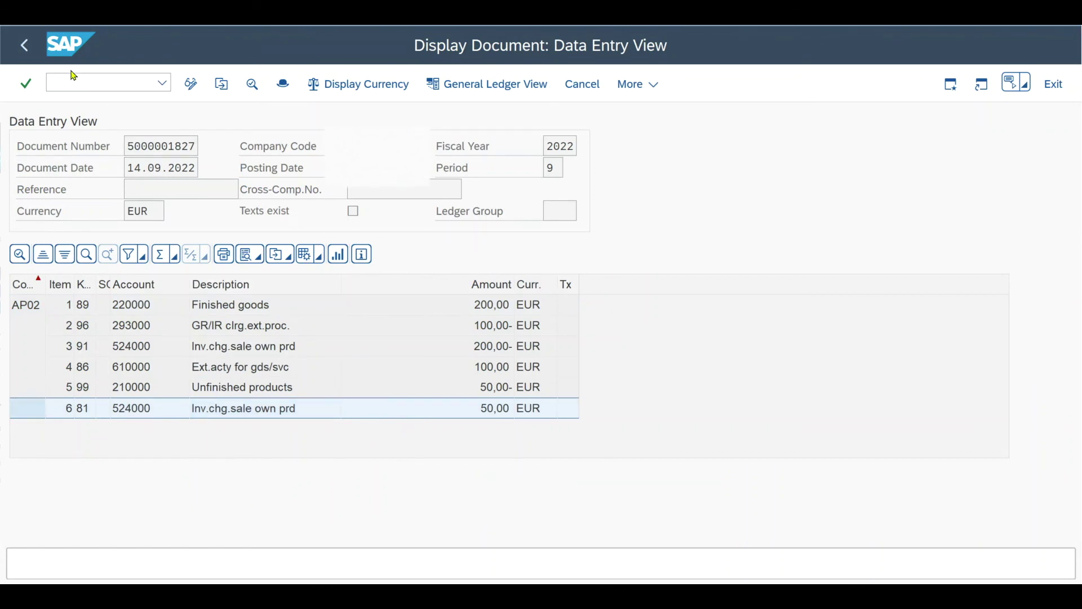
Add (MIRO) to the invoice posting step in the Notepad notes and open transaction MIRO in SAP.
{"action": "key", "text": "alt+Tab"}
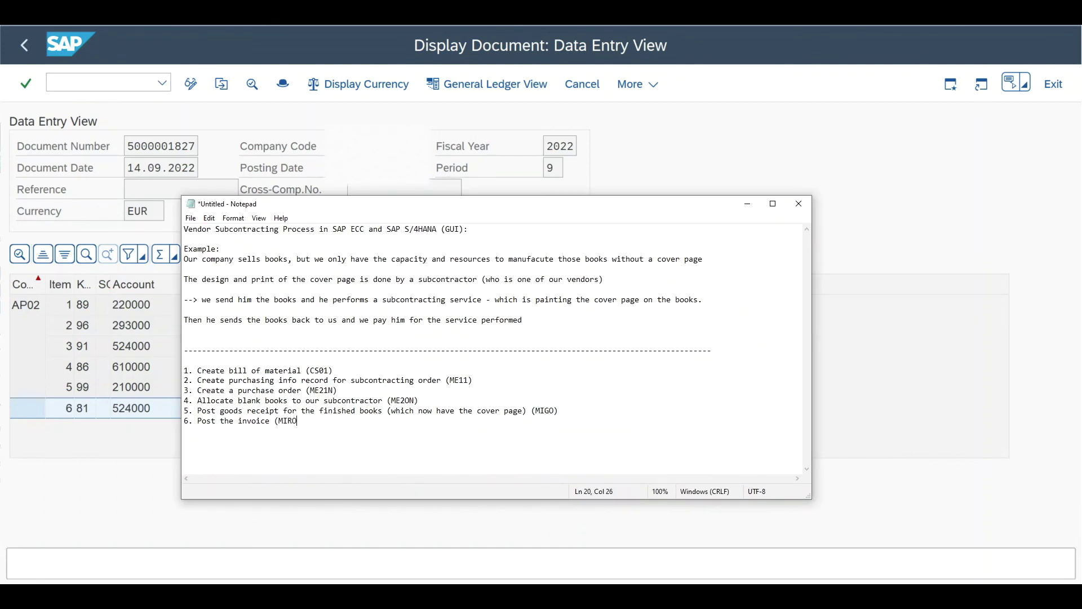
{"action": "type", "text": "O)"}
{"action": "key", "text": "alt+Tab"}
{"action": "type", "text": "/NMIRO"}
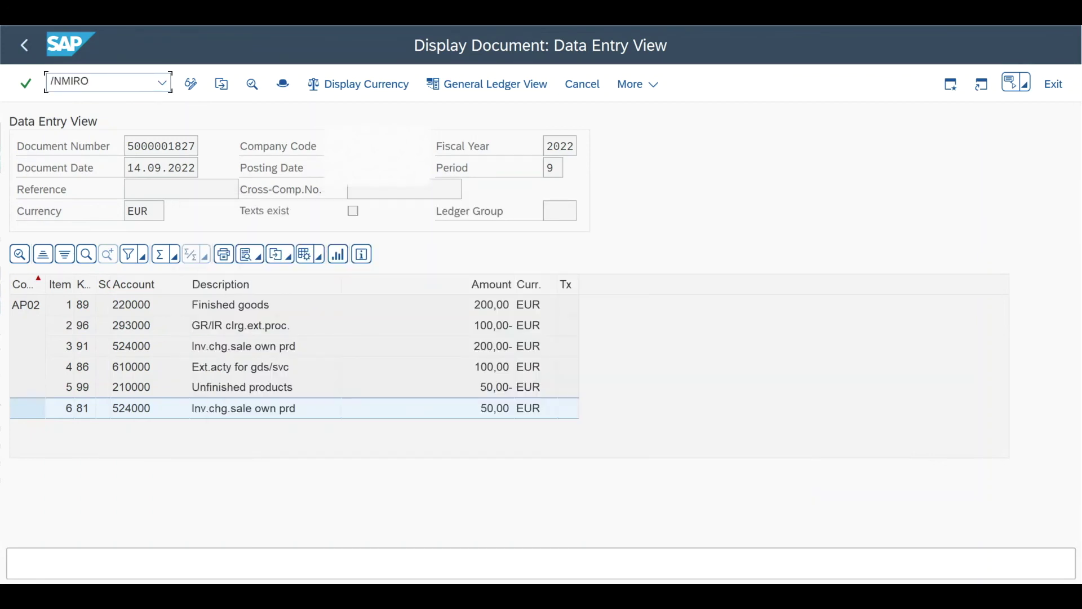
{"action": "key", "text": "Return"}
Enter invoice date 14.09.2022 and reference "test" in the incoming invoice, and load the item from the copied purchase order number.
{"action": "left_click", "coordinate": [164, 232]}
{"action": "left_click", "coordinate": [360, 211]}
{"action": "type", "text": "test"}
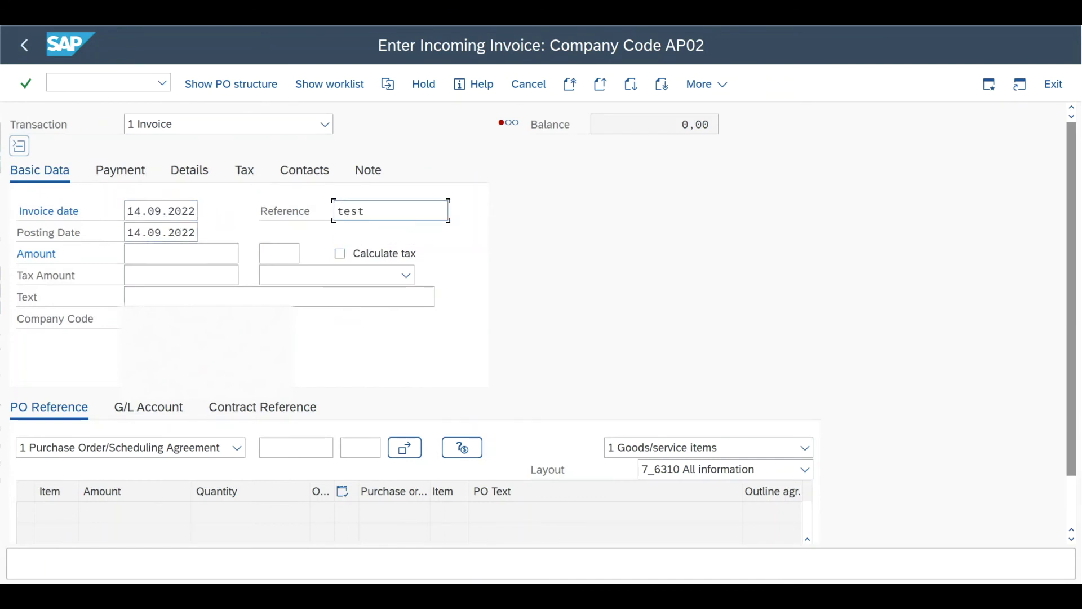
{"action": "left_click", "coordinate": [292, 447]}
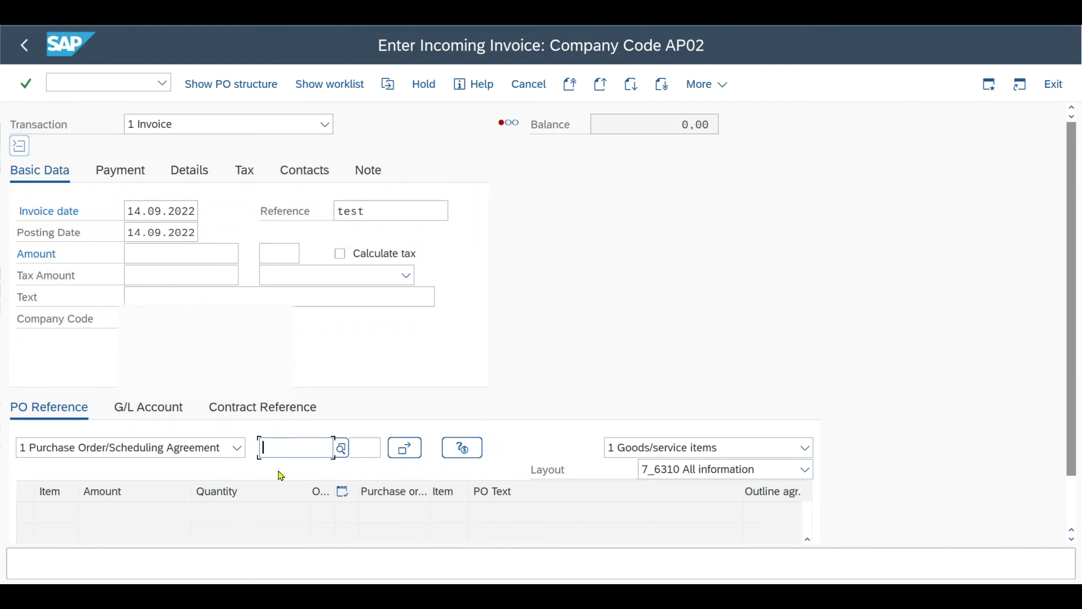
{"action": "key", "text": "ctrl+v"}
{"action": "key", "text": "Return"}
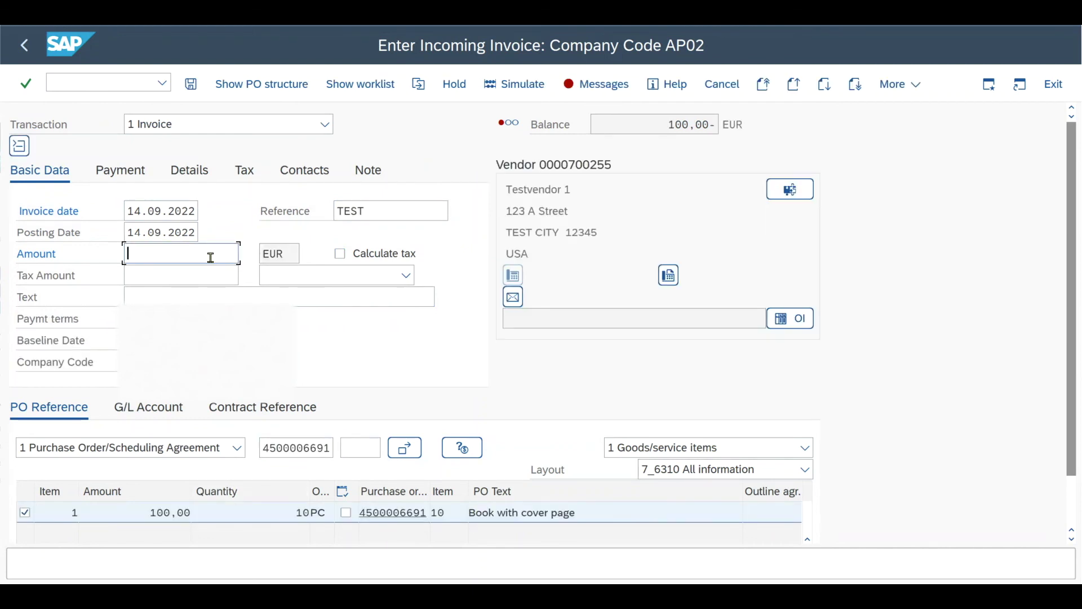
Set the invoice amount to 100 EUR with tax code V0 (No tax procedure) for the book item, and post the invoice.
{"action": "left_click", "coordinate": [211, 258]}
{"action": "type", "text": "100"}
{"action": "left_click", "coordinate": [406, 275]}
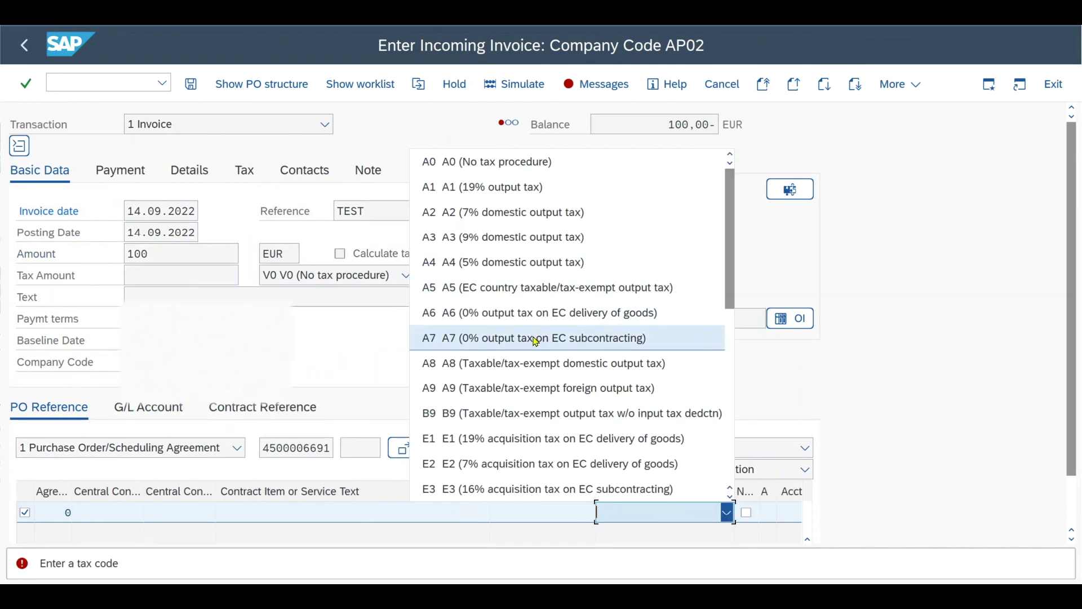
{"action": "scroll", "coordinate": [536, 338], "scroll_direction": "down", "scroll_amount": 3}
{"action": "scroll", "coordinate": [536, 338], "scroll_direction": "down", "scroll_amount": 5}
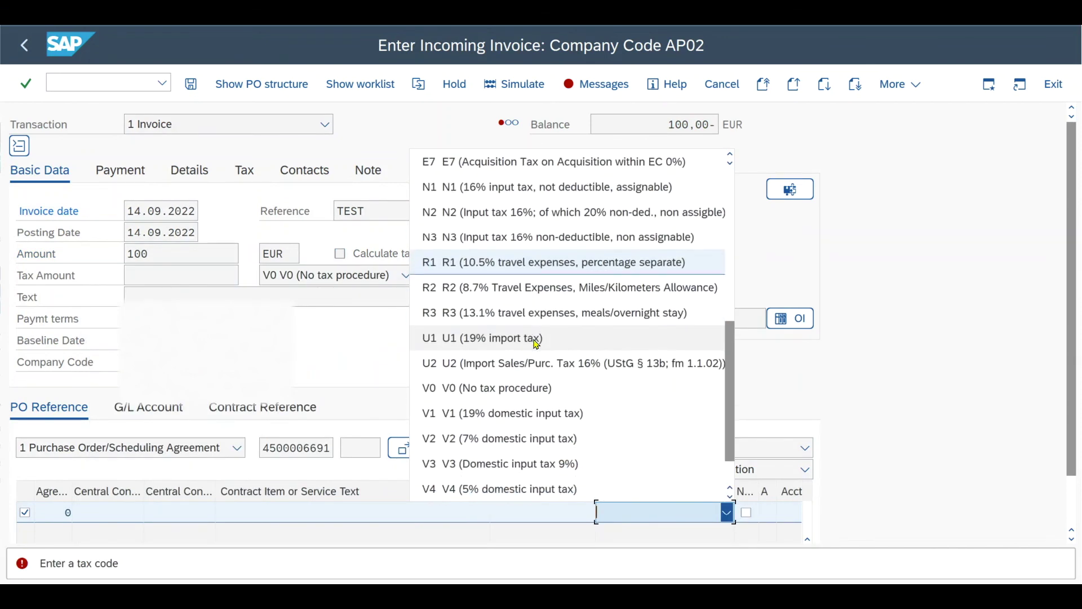
{"action": "left_click", "coordinate": [525, 388]}
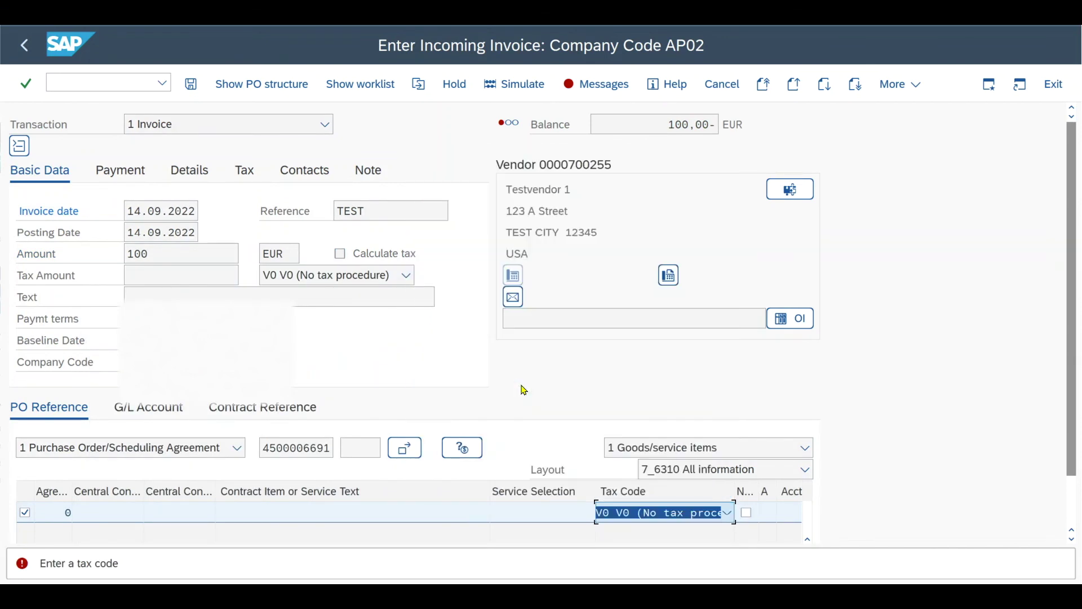
{"action": "left_click", "coordinate": [191, 85]}
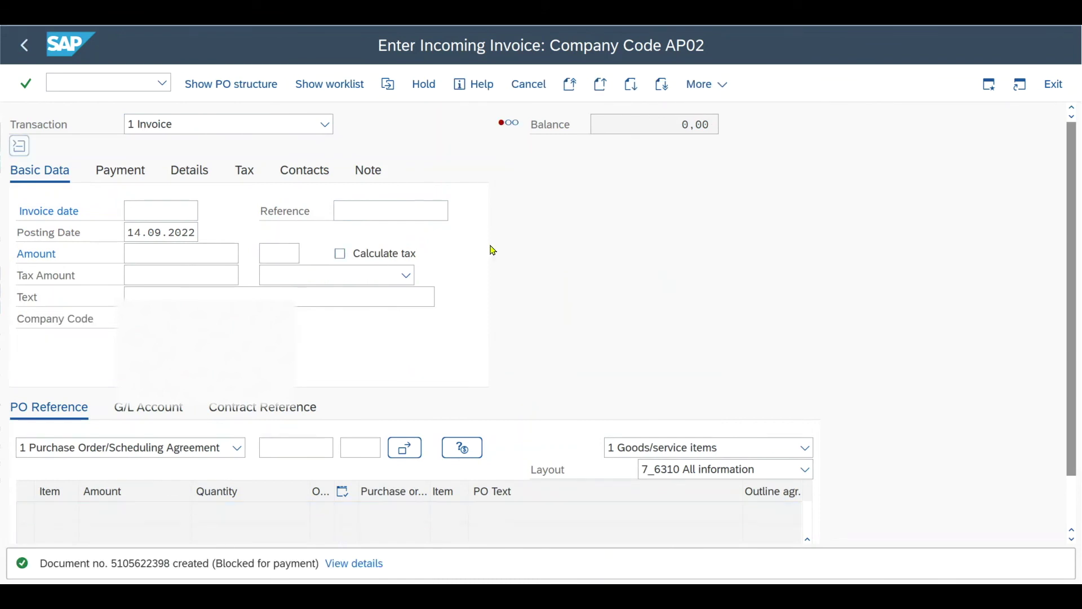
Display the newly posted invoice document and open its accounting document to examine the vendor and GR/IR clearing line items.
{"action": "left_click", "coordinate": [711, 85]}
{"action": "mouse_move", "coordinate": [718, 107]}
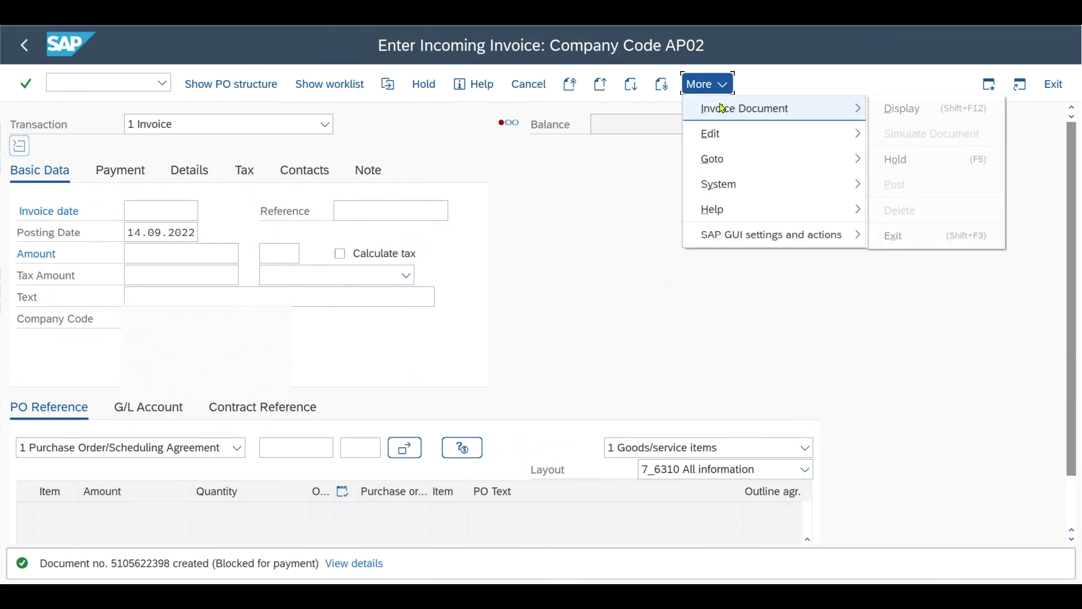
{"action": "left_click", "coordinate": [901, 108]}
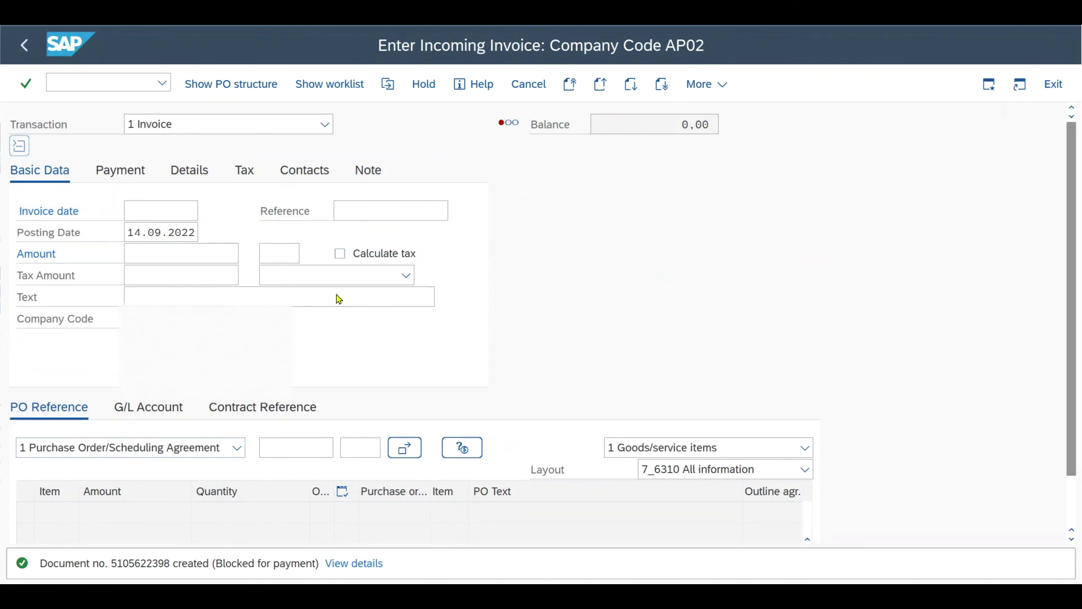
{"action": "left_click", "coordinate": [347, 89]}
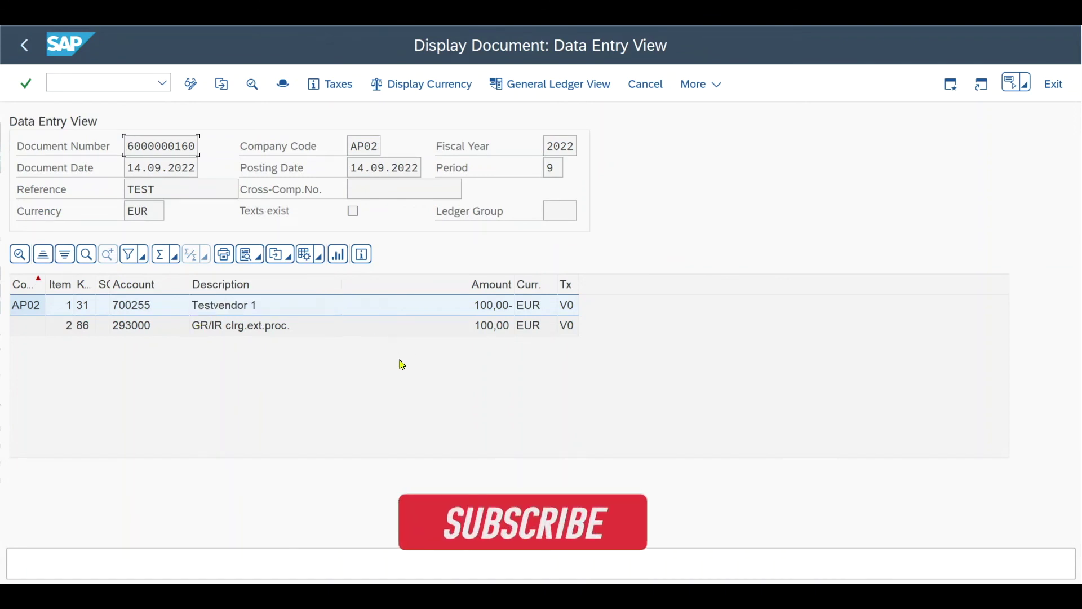
{"action": "left_click", "coordinate": [231, 328]}
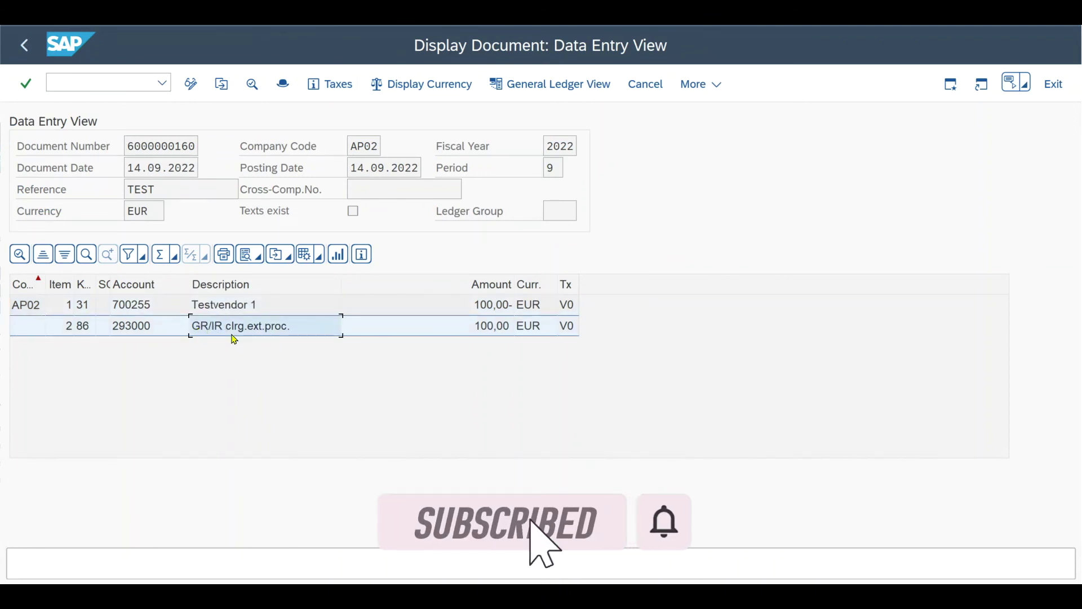